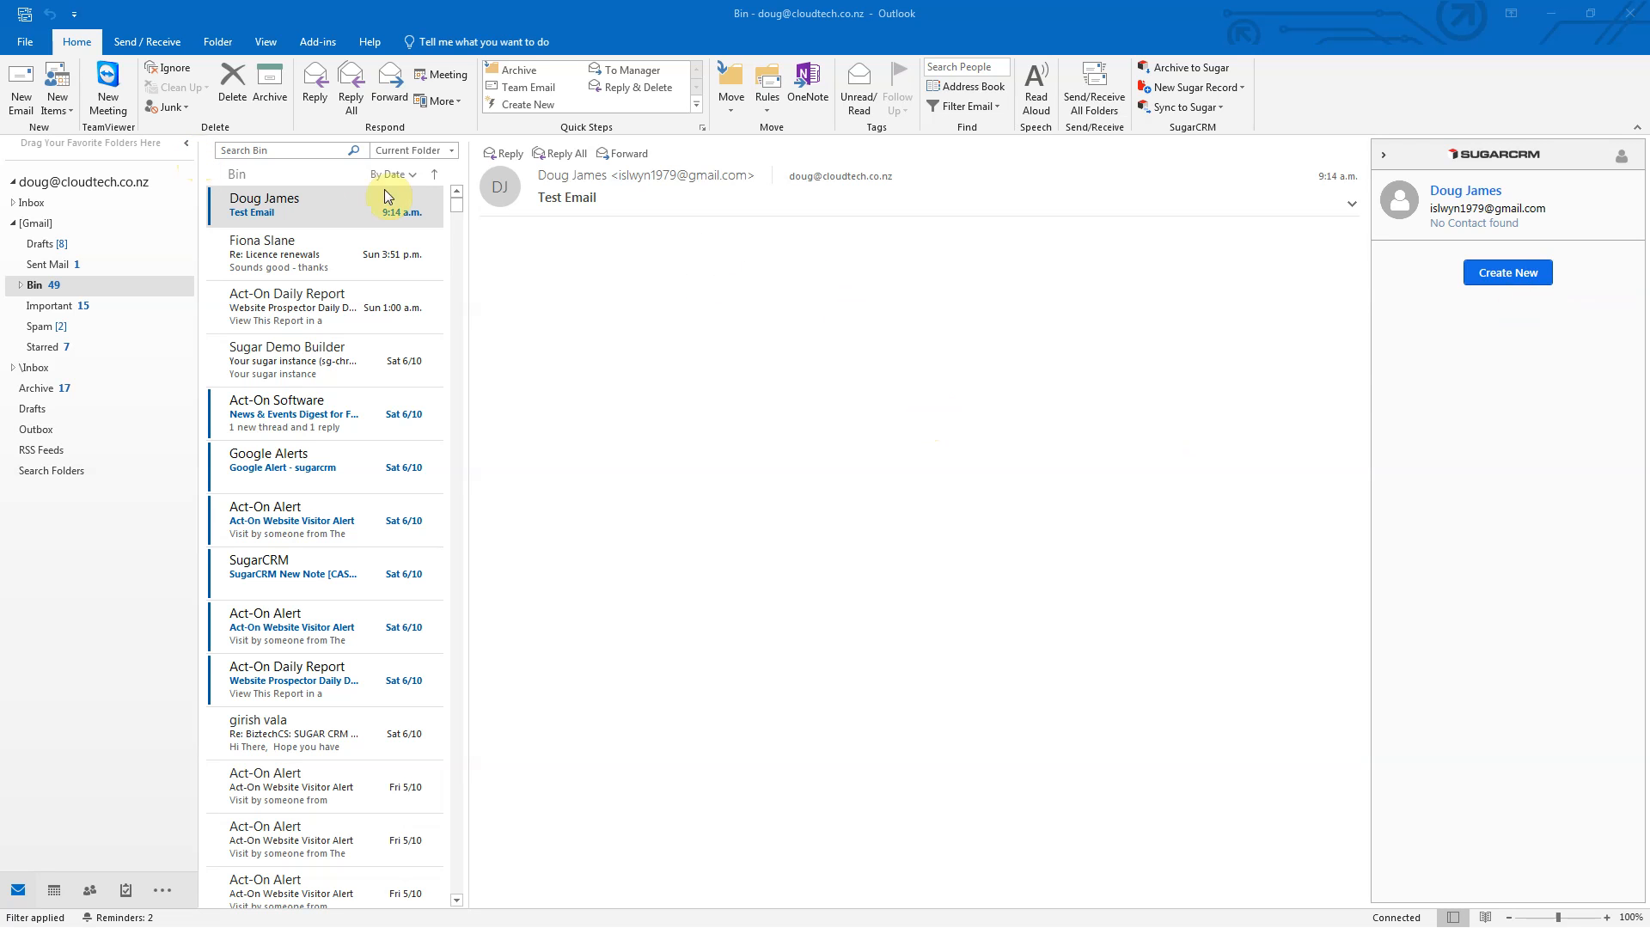
Step: Create a new SugarCRM contact prefilled with the sender's first name, last name and e-mail
{"action": "mouse_move", "coordinate": [426, 226]}
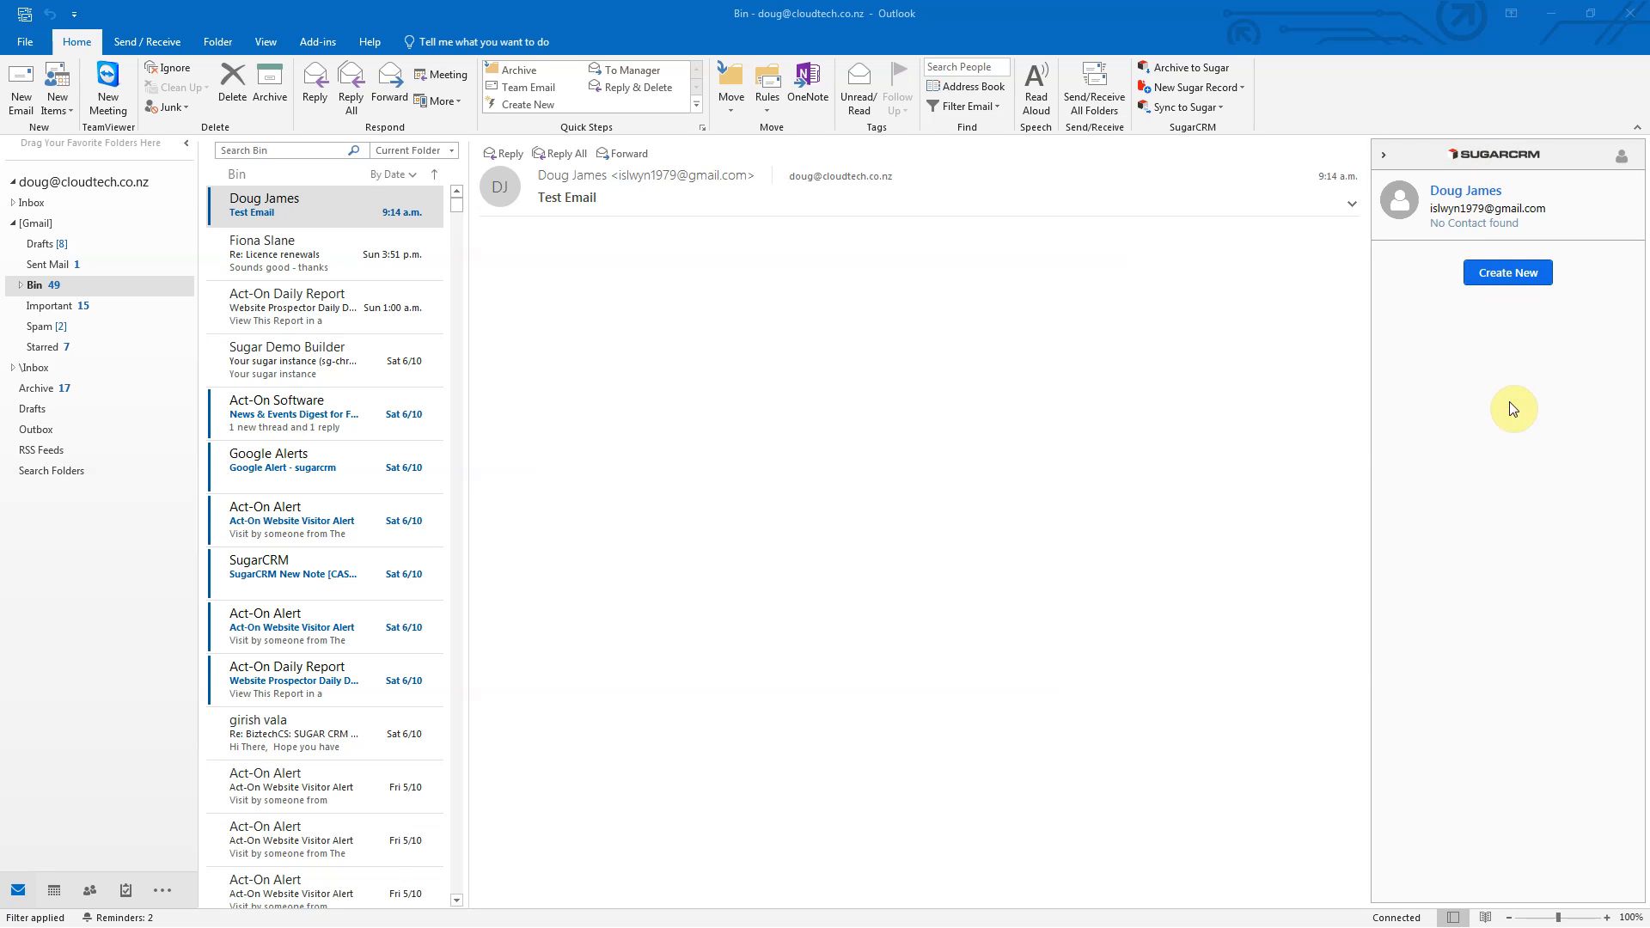
{"action": "left_click", "coordinate": [1507, 277]}
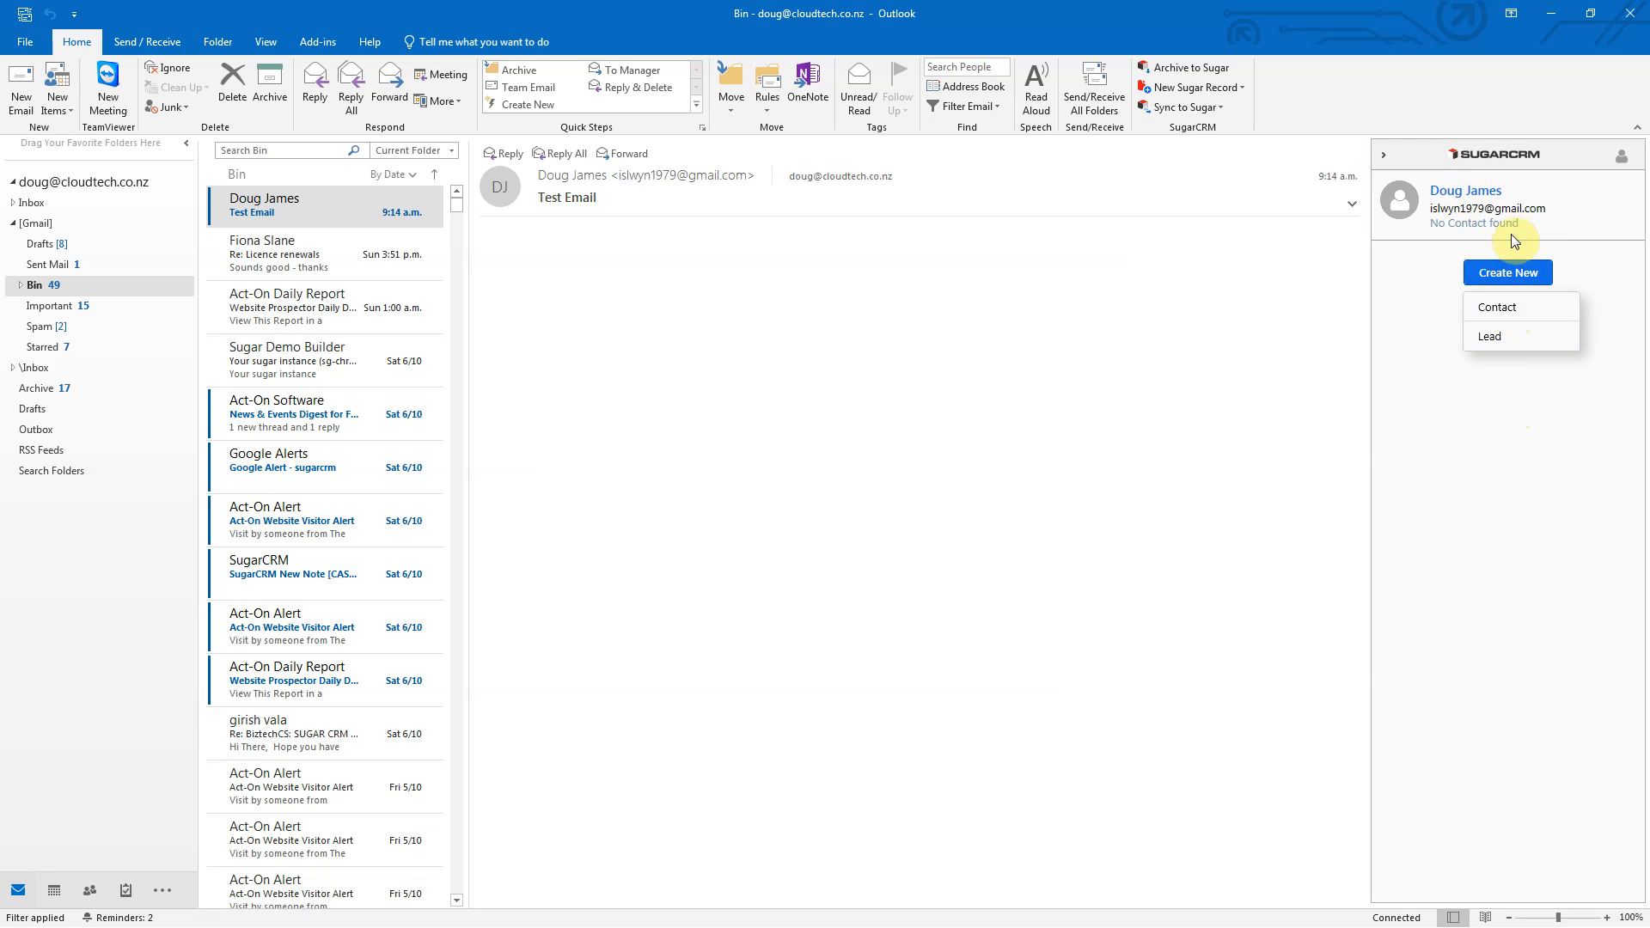
{"action": "left_click", "coordinate": [1506, 306]}
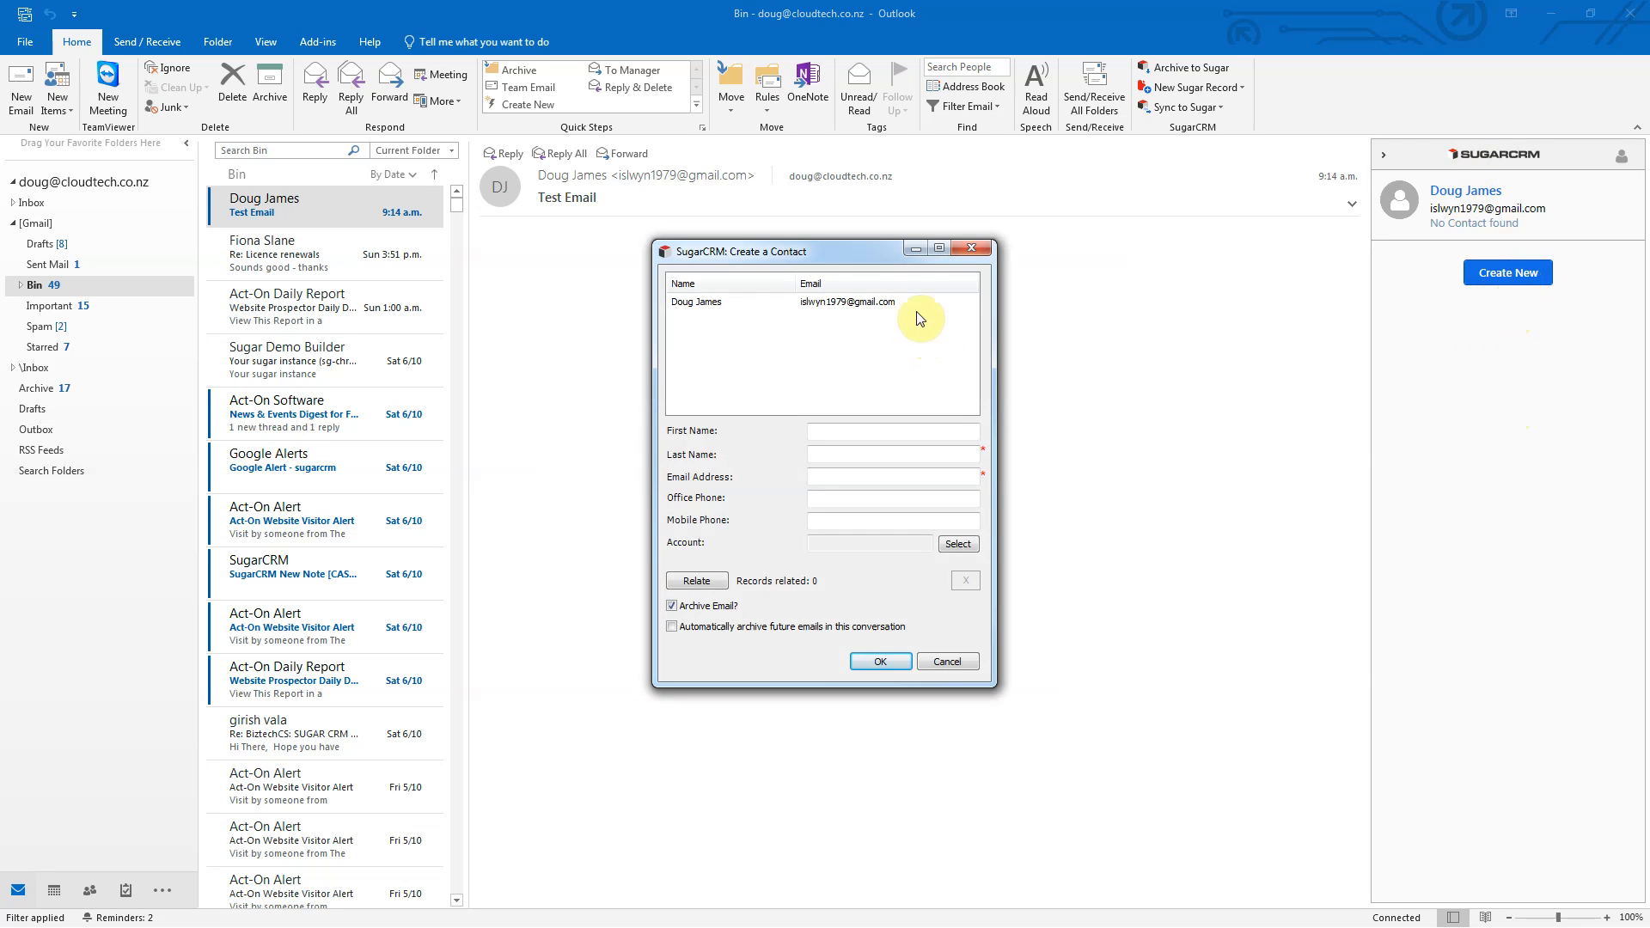
{"action": "left_click", "coordinate": [890, 304]}
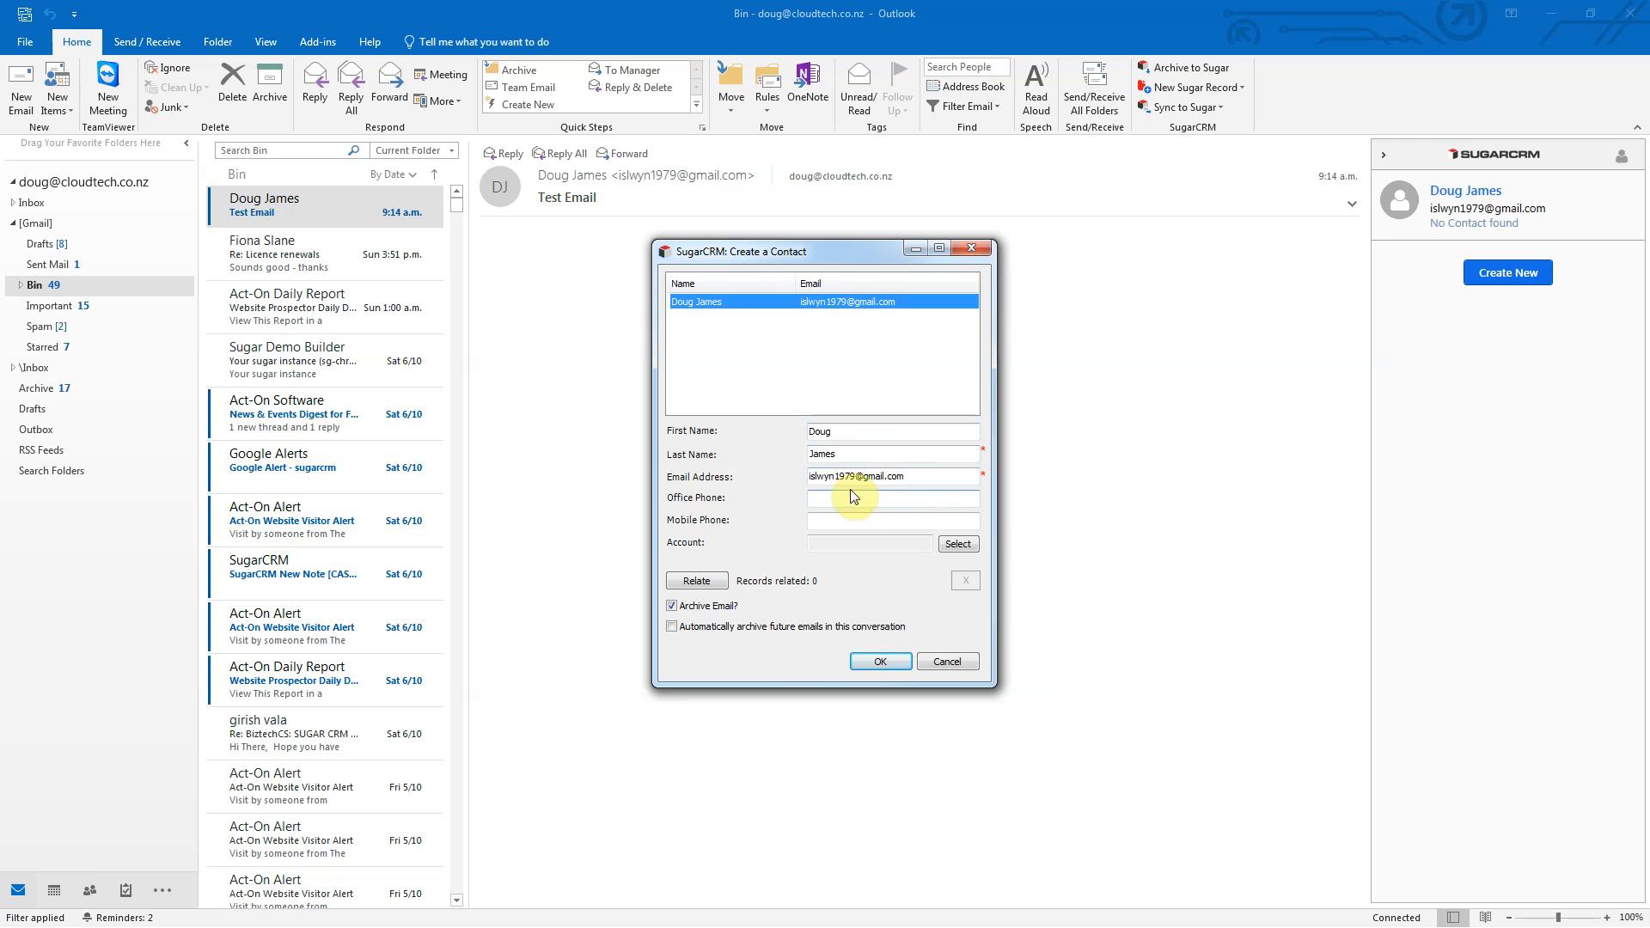
Step: Link the contact to the CloudTech (NZ) Limited account, copying its address and phone
{"action": "left_click", "coordinate": [943, 545]}
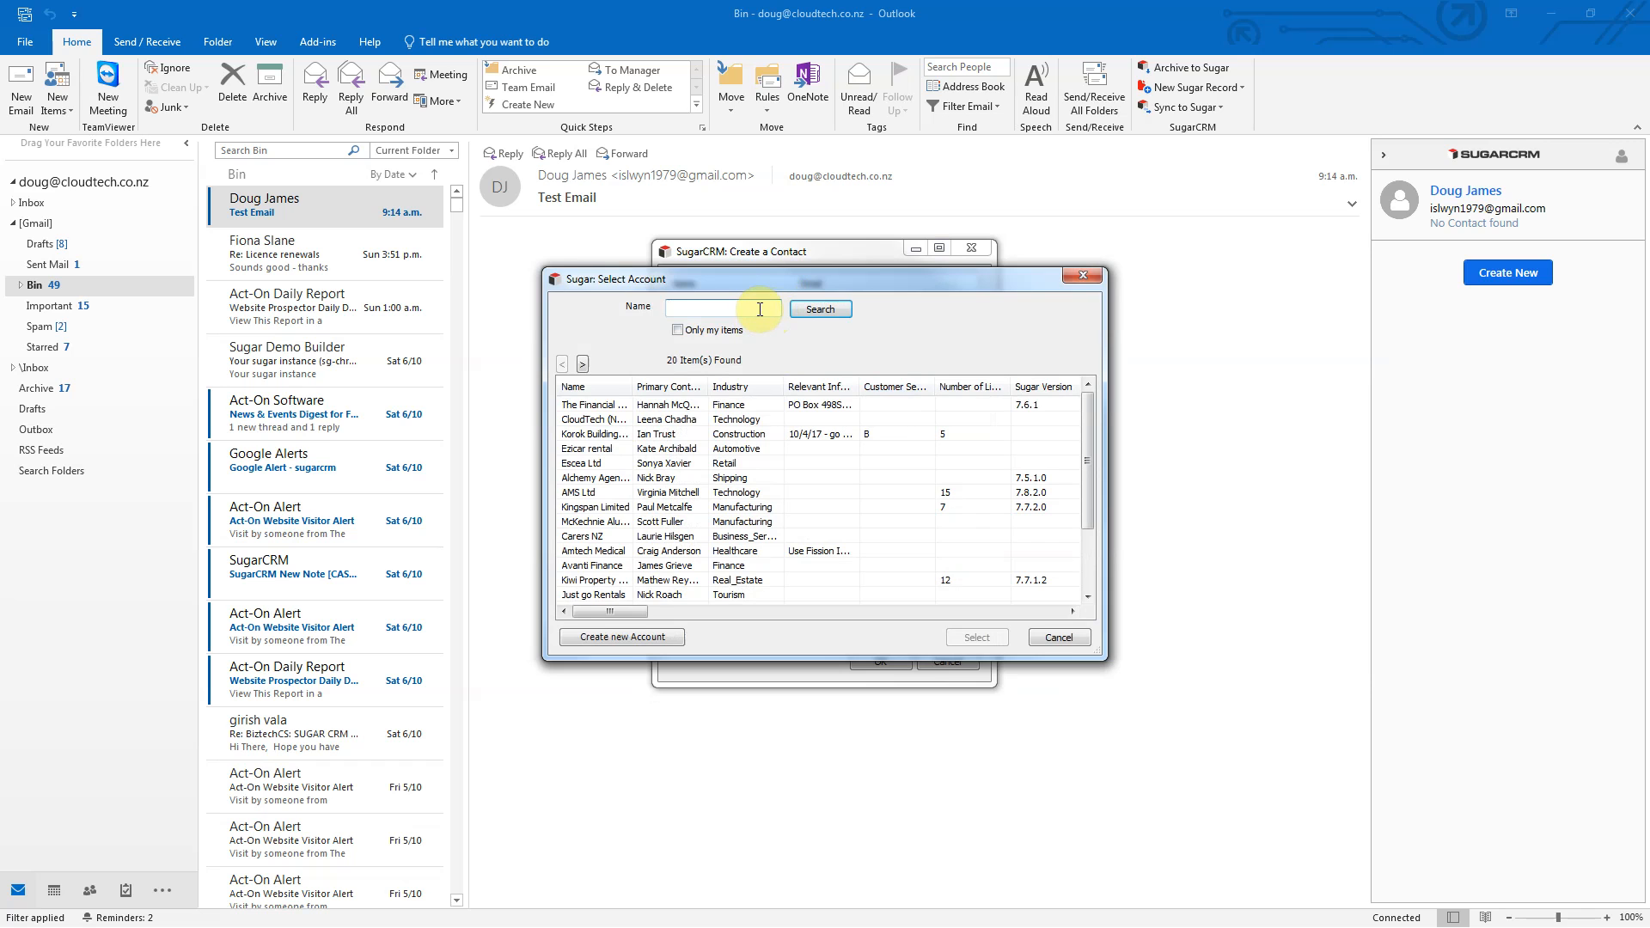
{"action": "type", "text": "cloud"}
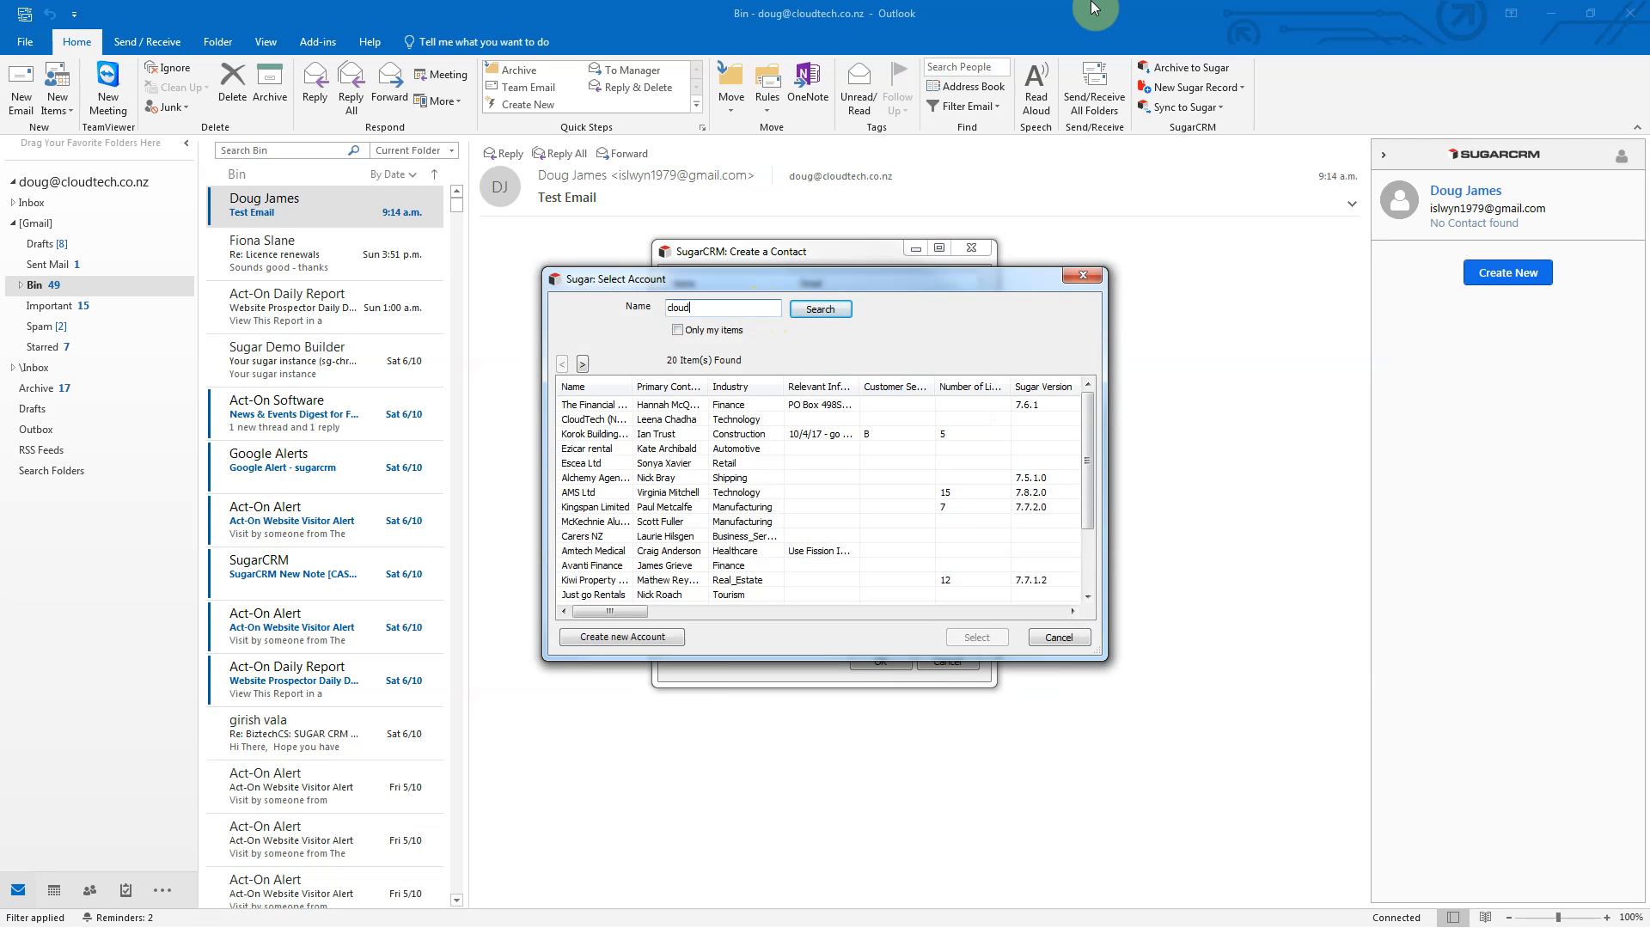
{"action": "left_click", "coordinate": [821, 310]}
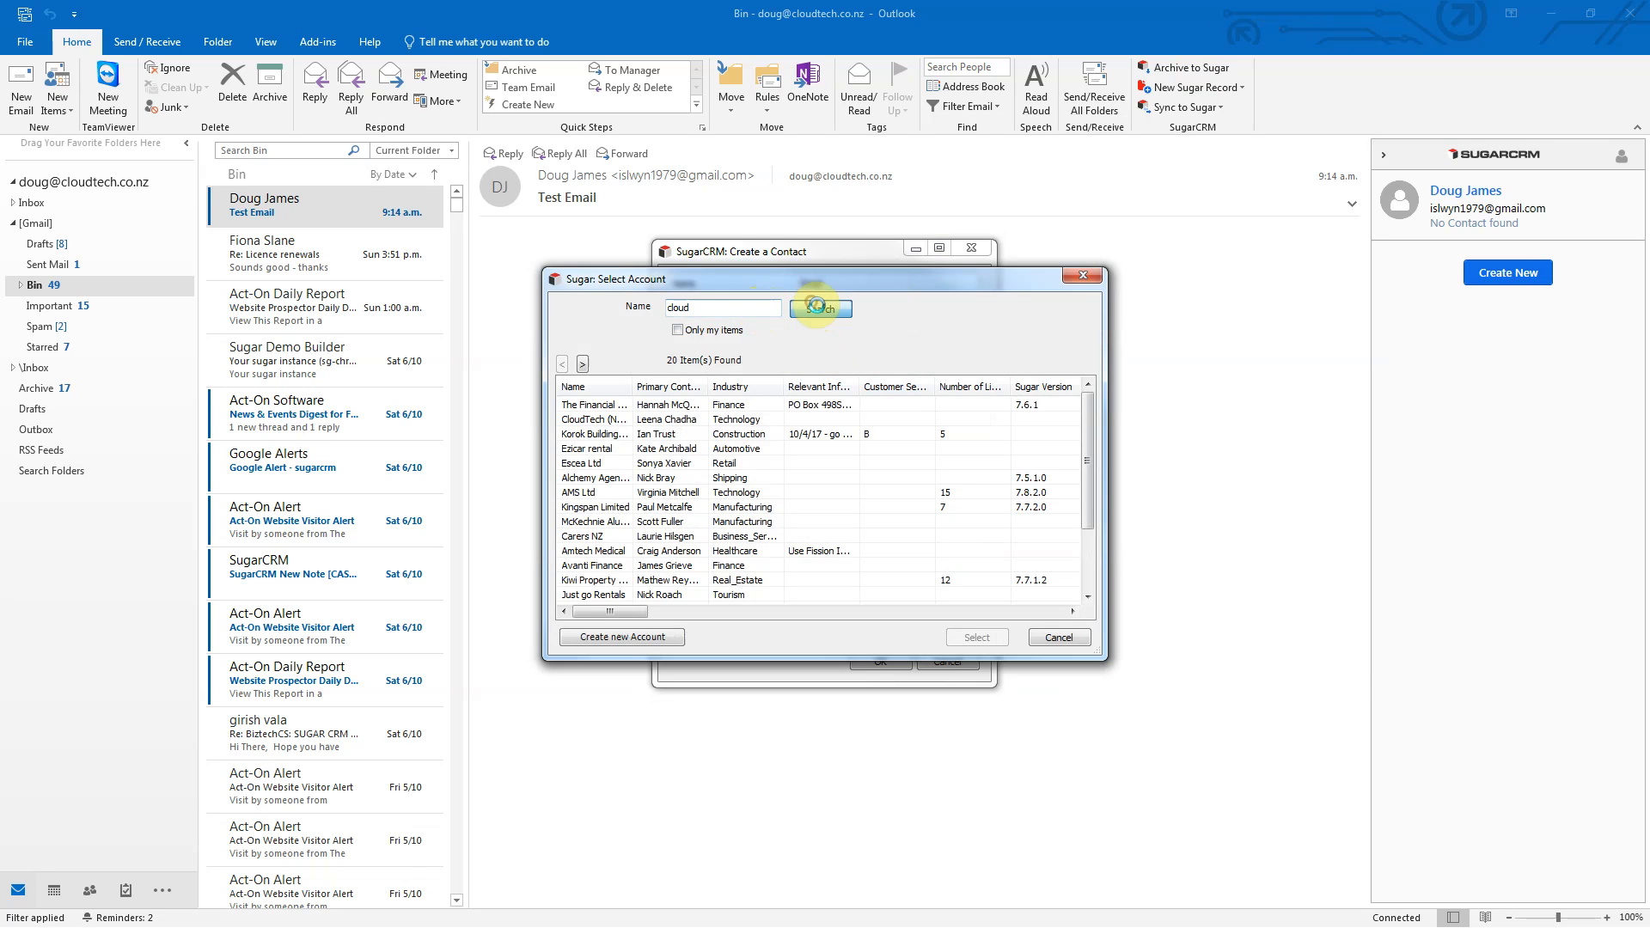
{"action": "left_click", "coordinate": [680, 411]}
{"action": "left_click", "coordinate": [965, 636]}
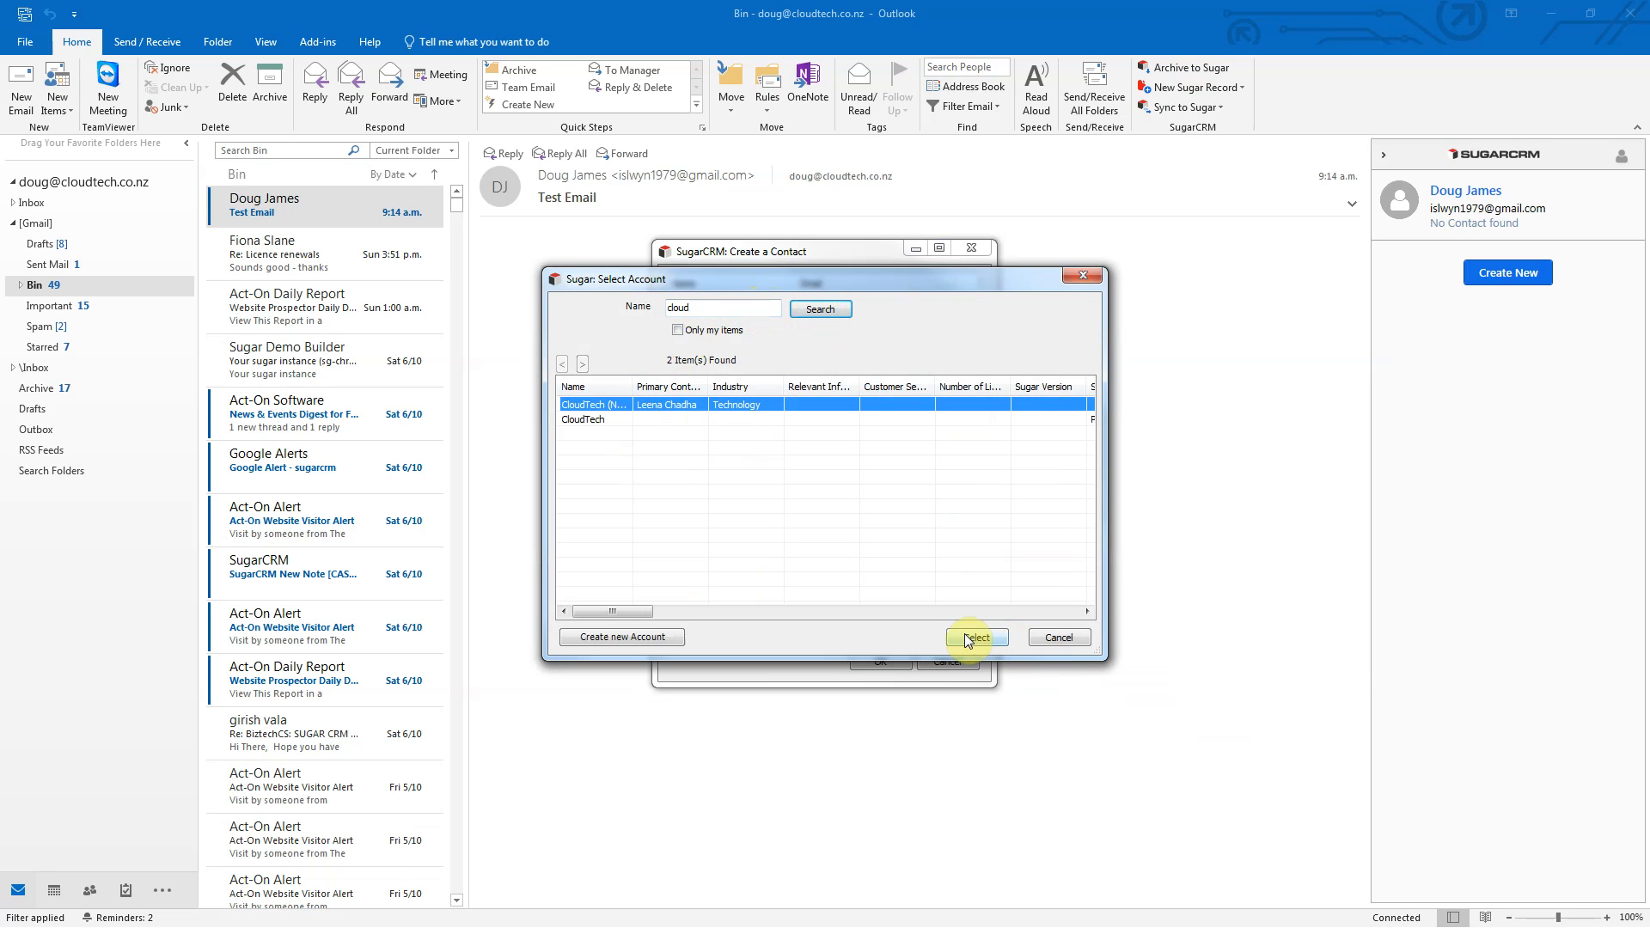
{"action": "left_click", "coordinate": [909, 537]}
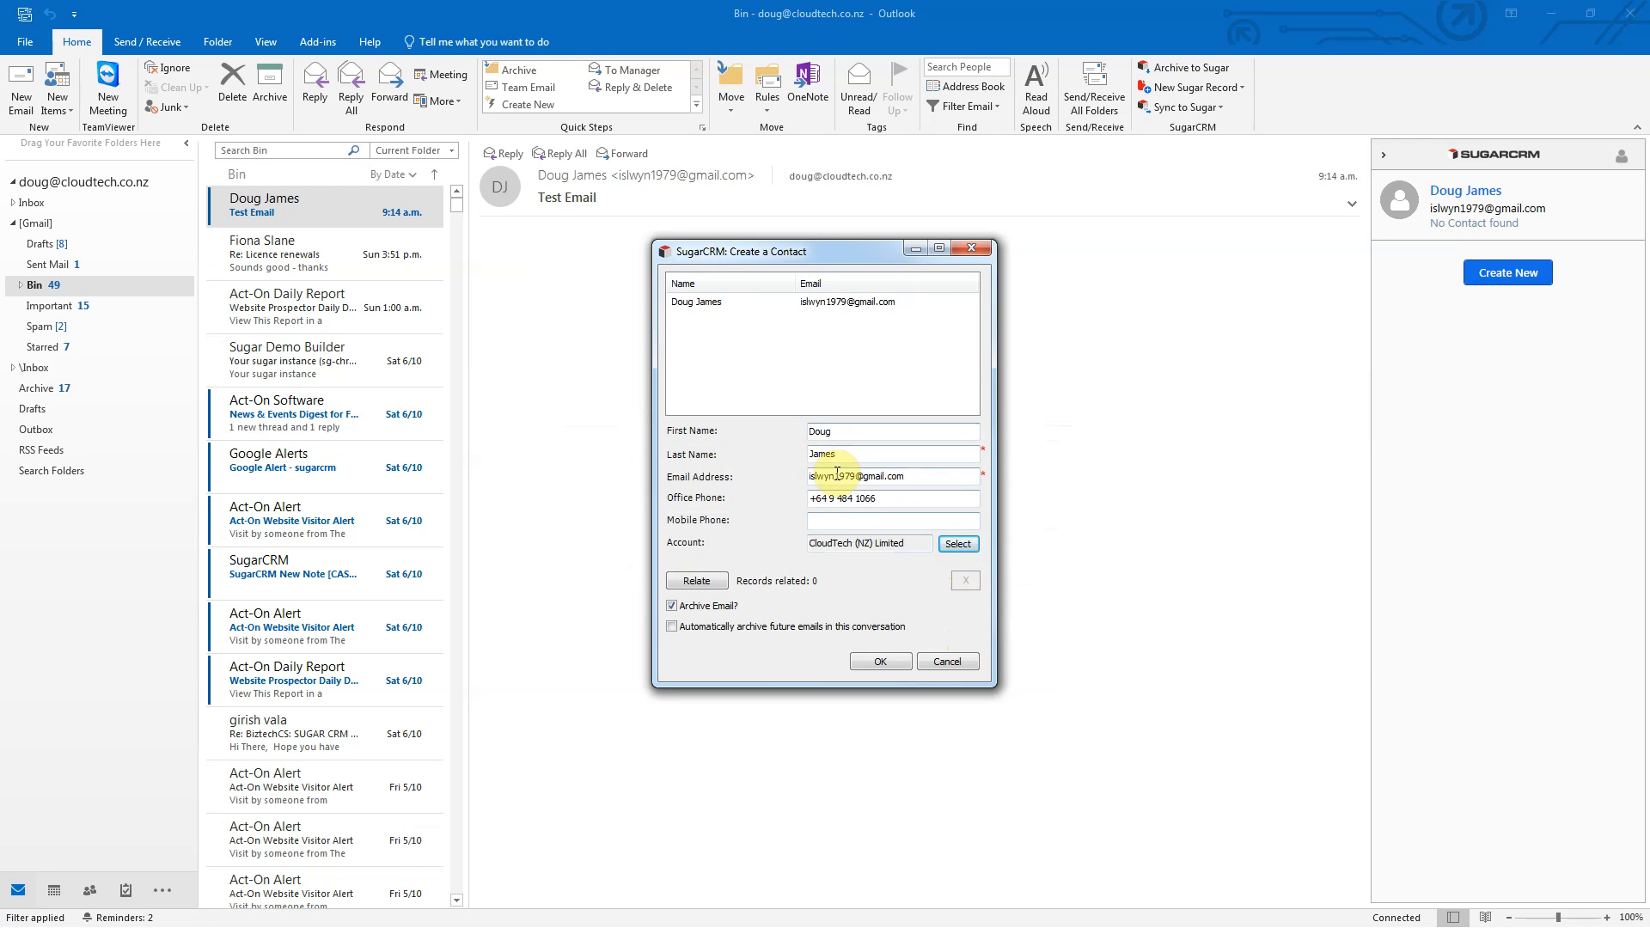
Step: Add the contact's mobile number and bring up the related-records search
{"action": "left_click", "coordinate": [904, 516]}
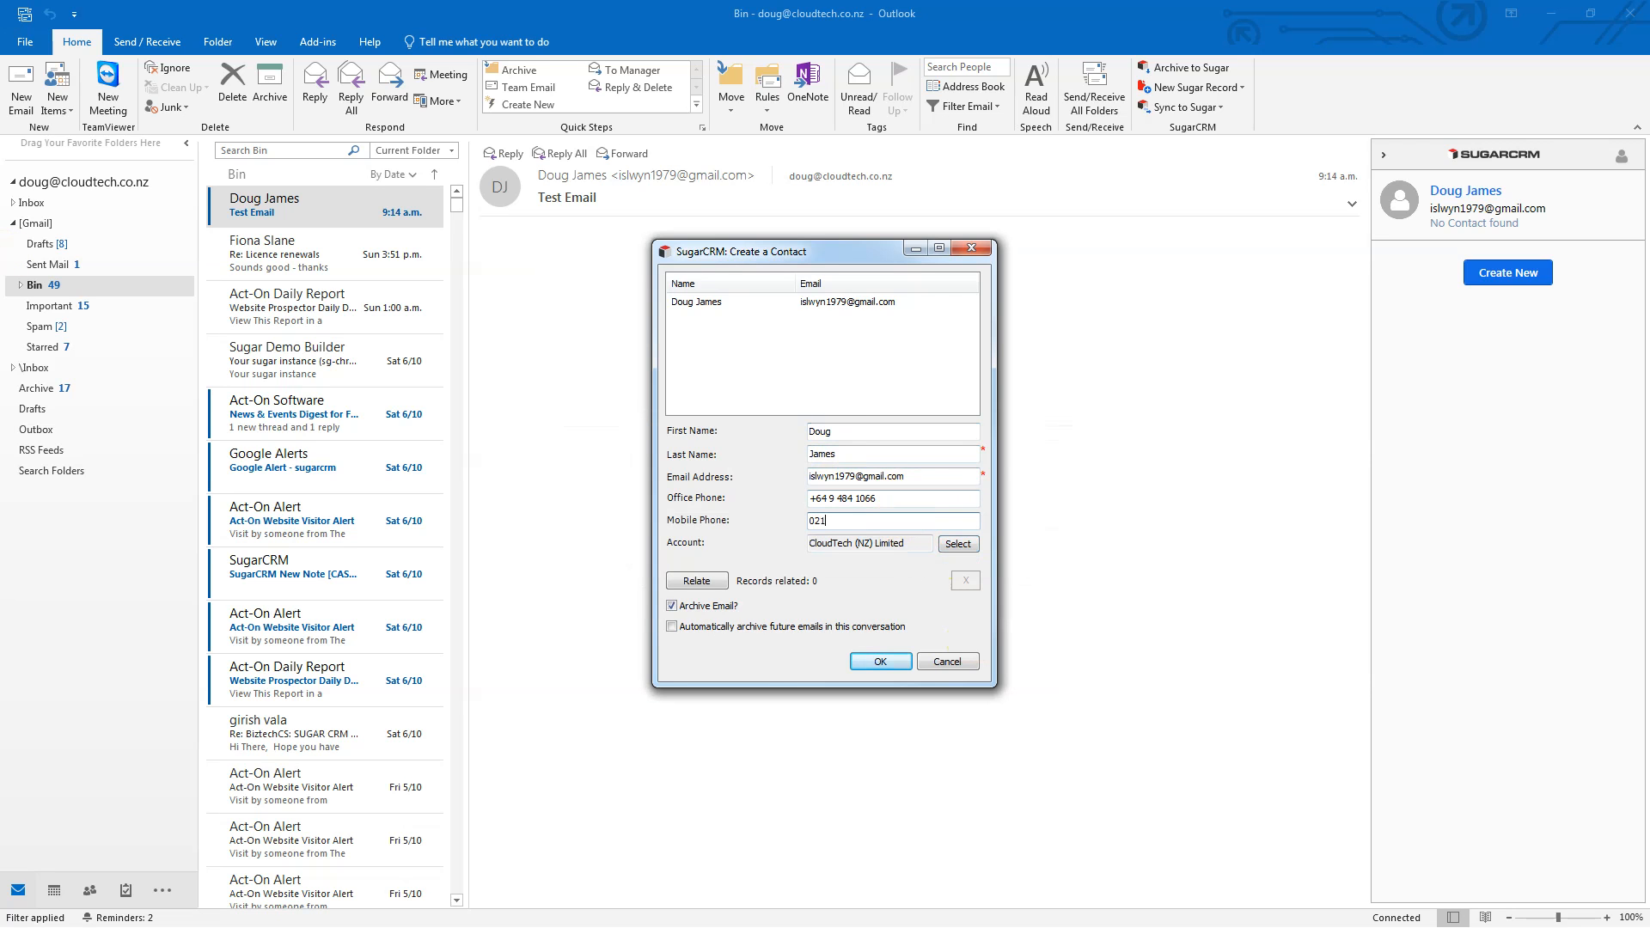
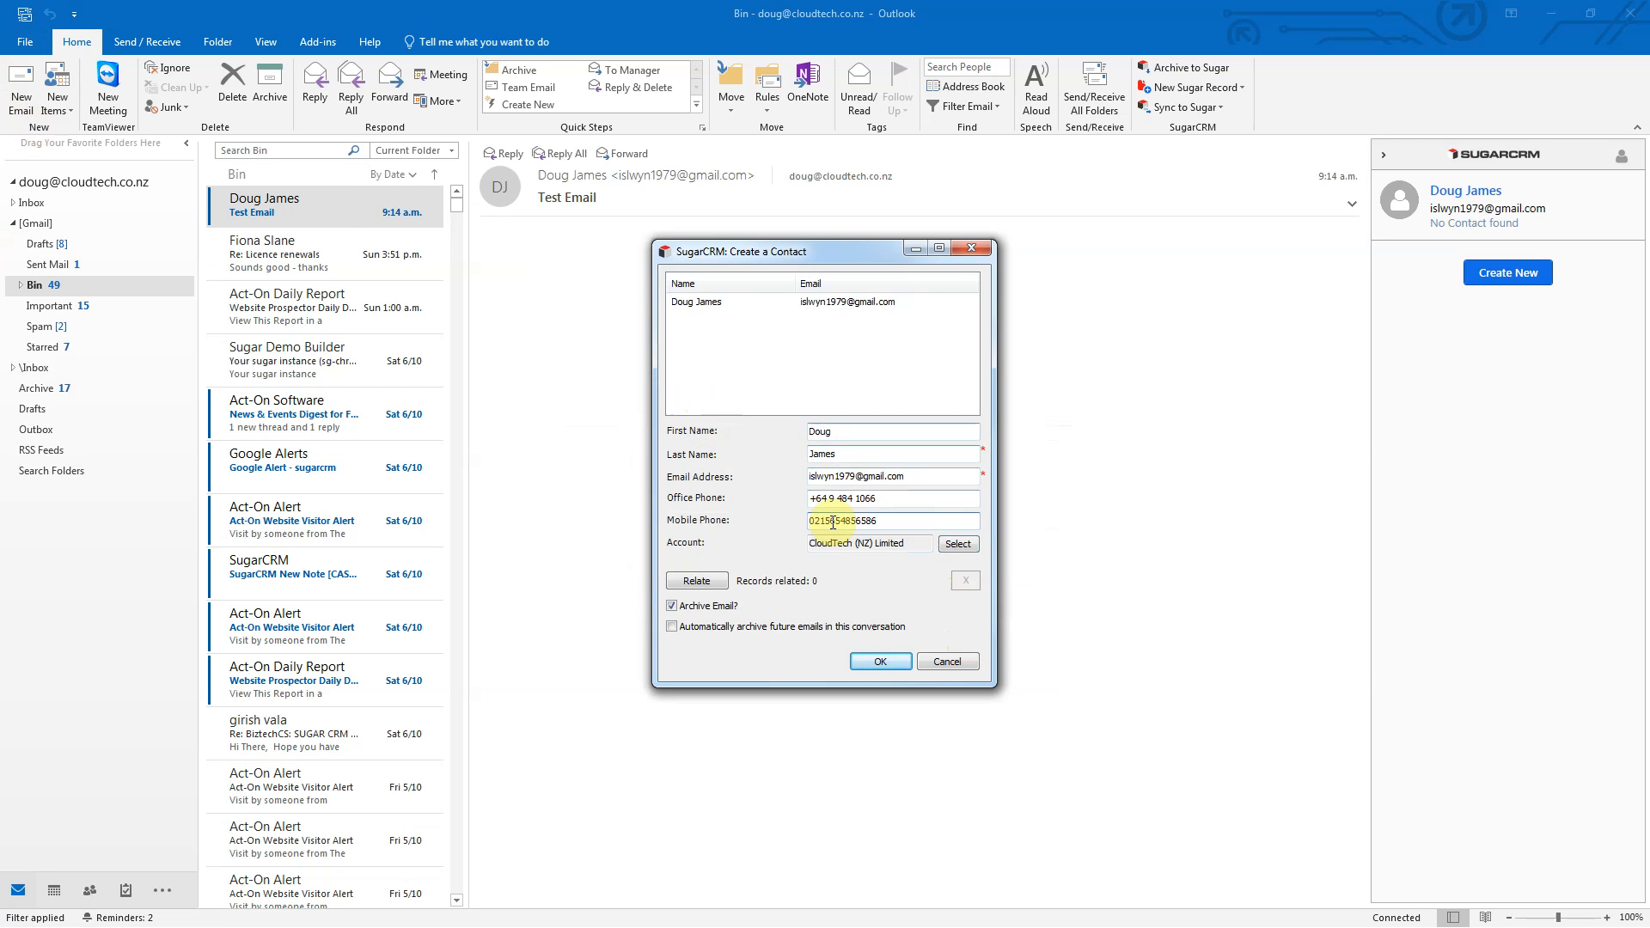
{"action": "left_click", "coordinate": [706, 585]}
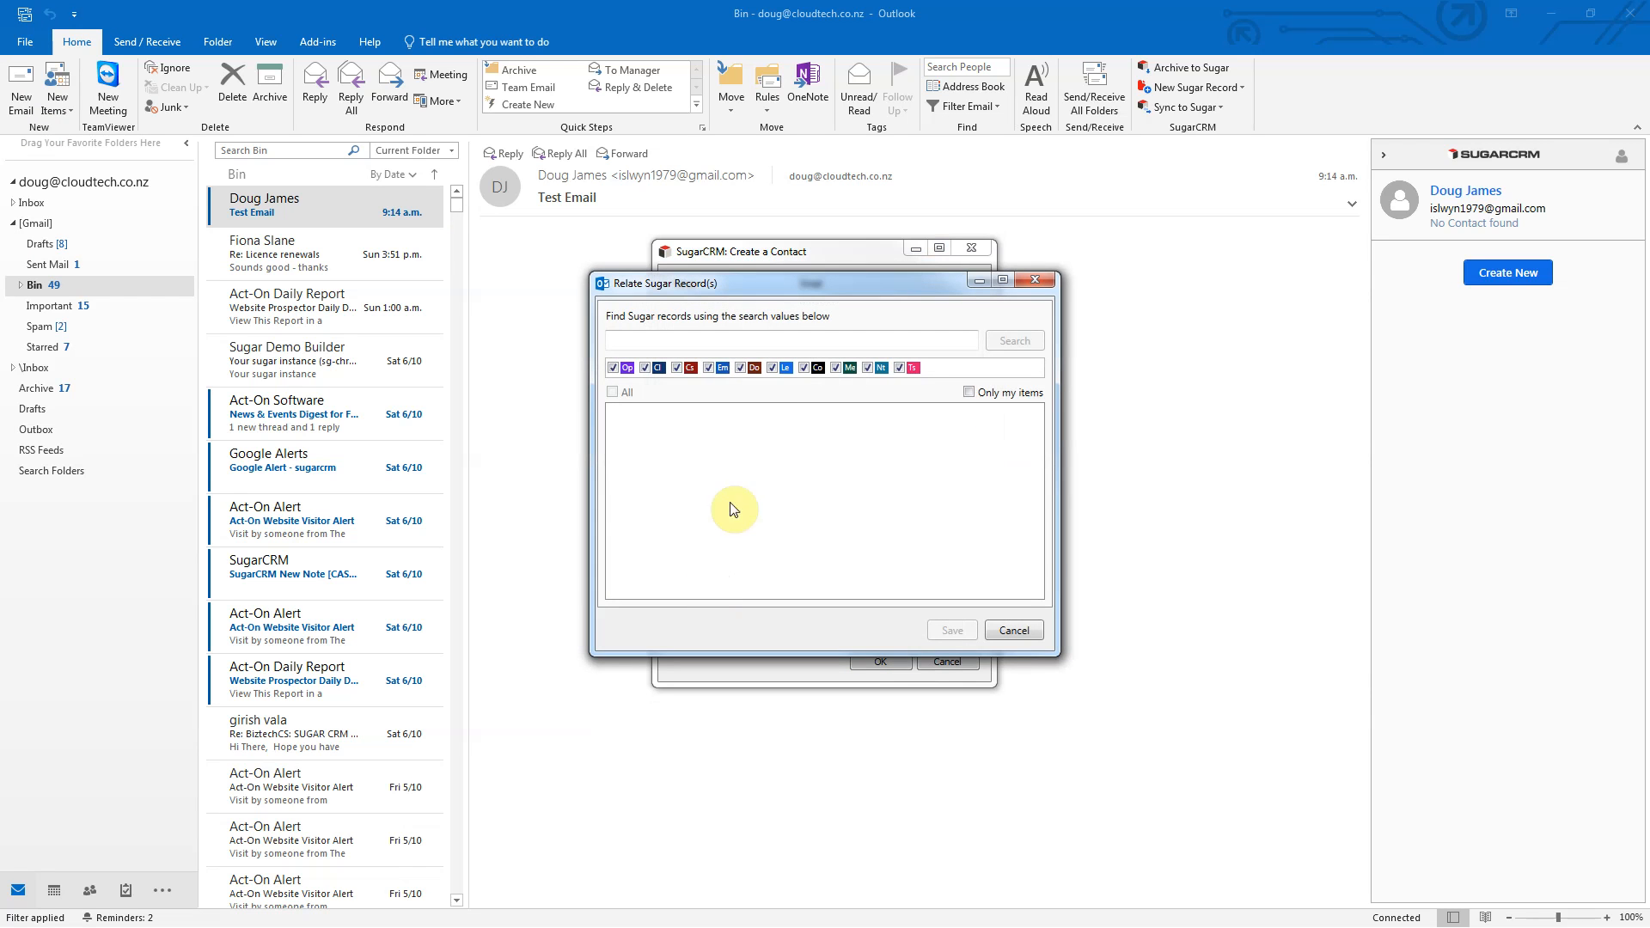
Step: Relate the contact to the 'test' search results: all matching emails plus the Test opportunity, 26 records
{"action": "left_click", "coordinate": [745, 341]}
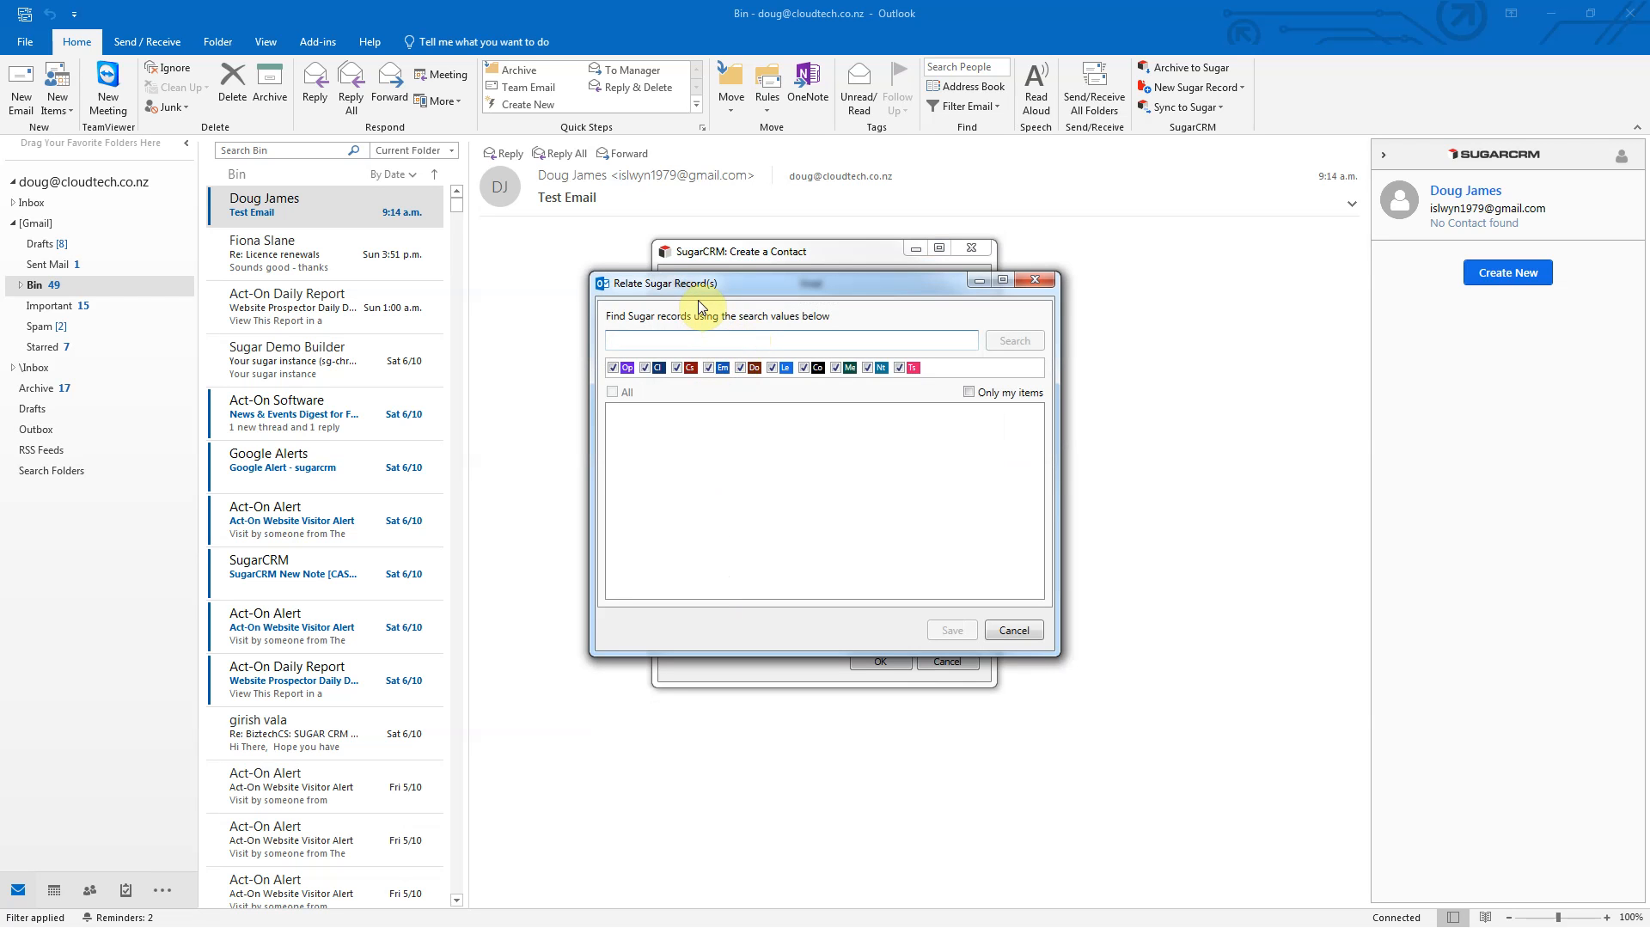
{"action": "type", "text": "test"}
{"action": "key", "text": "Return"}
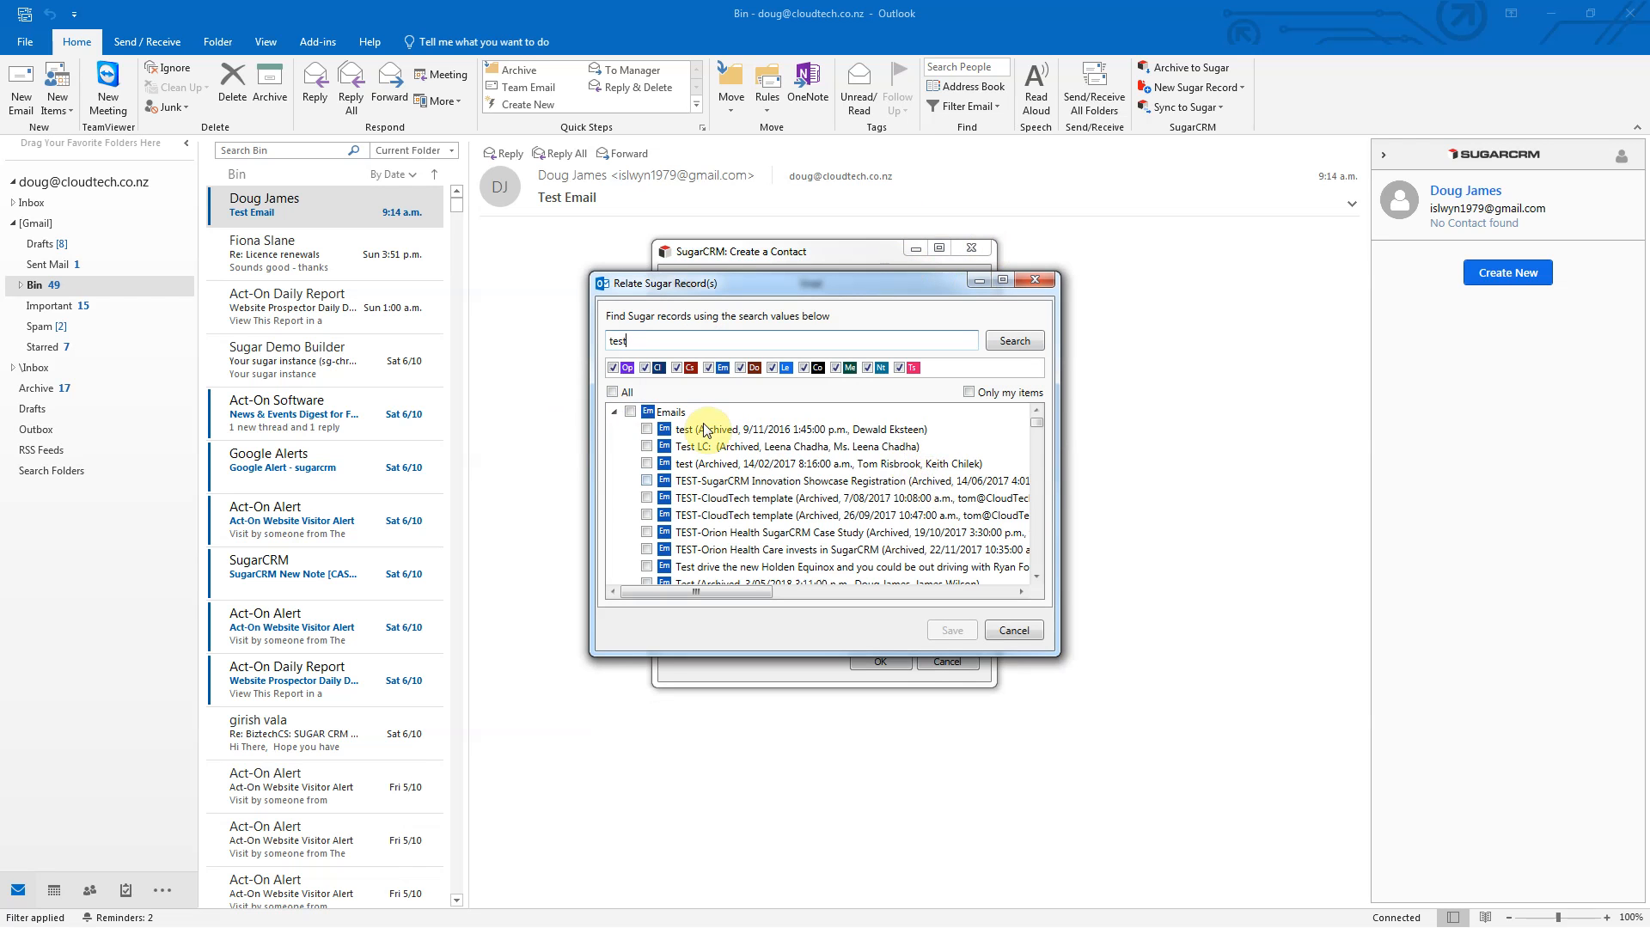
{"action": "left_click", "coordinate": [631, 412]}
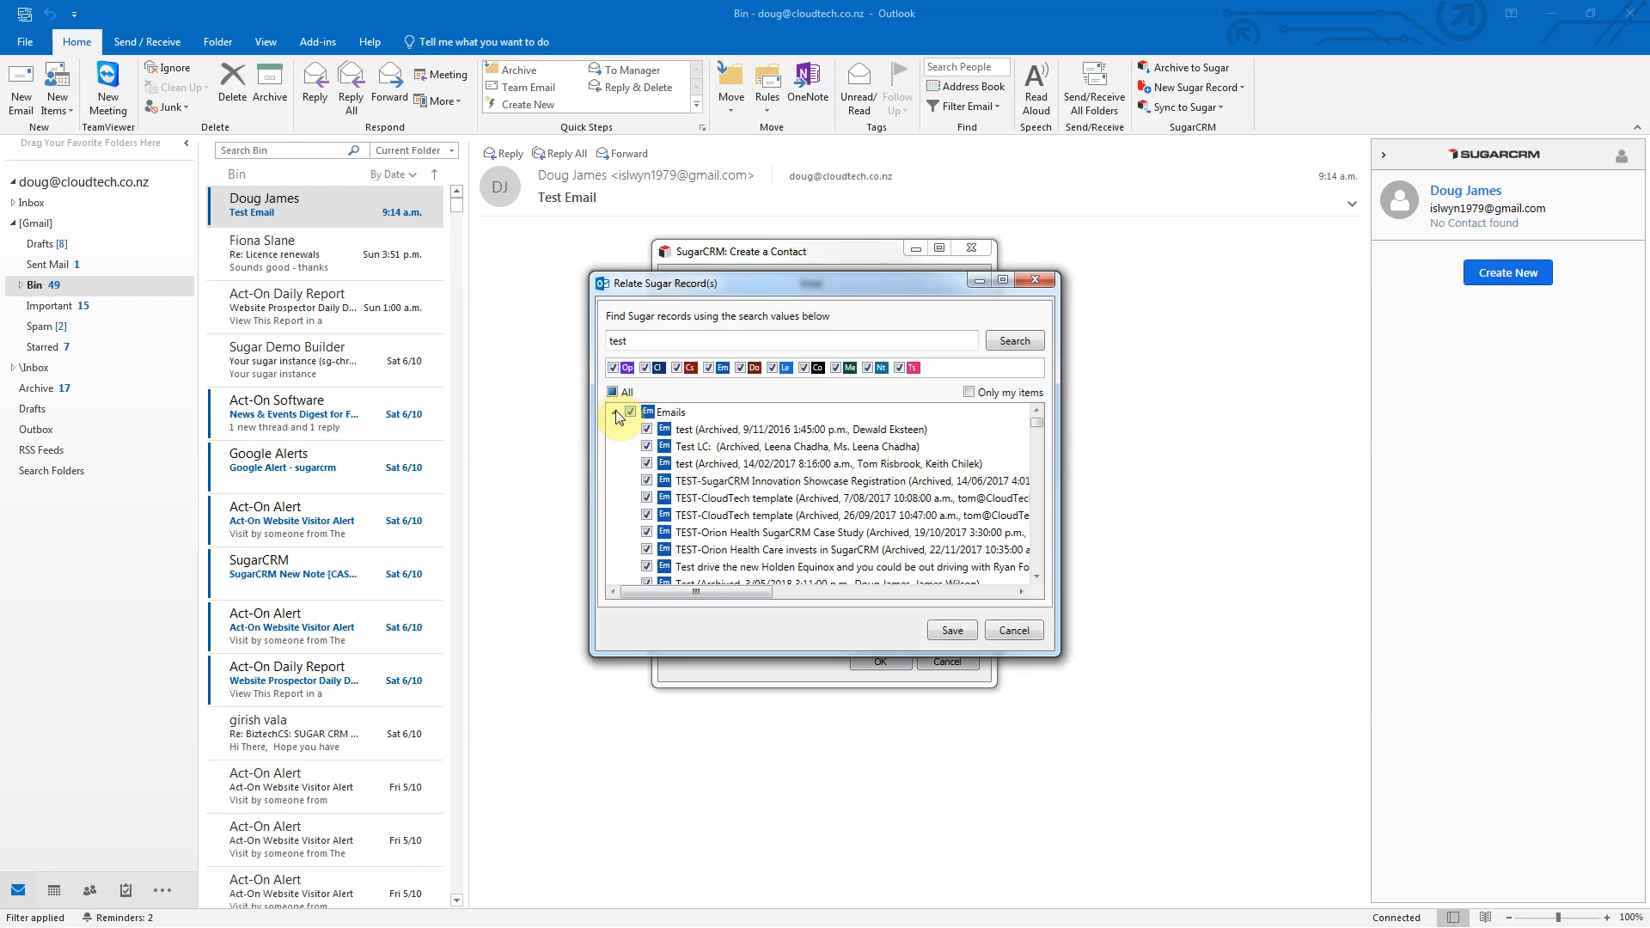
{"action": "left_click", "coordinate": [614, 413]}
{"action": "scroll", "coordinate": [725, 464], "scroll_direction": "down", "scroll_amount": 3}
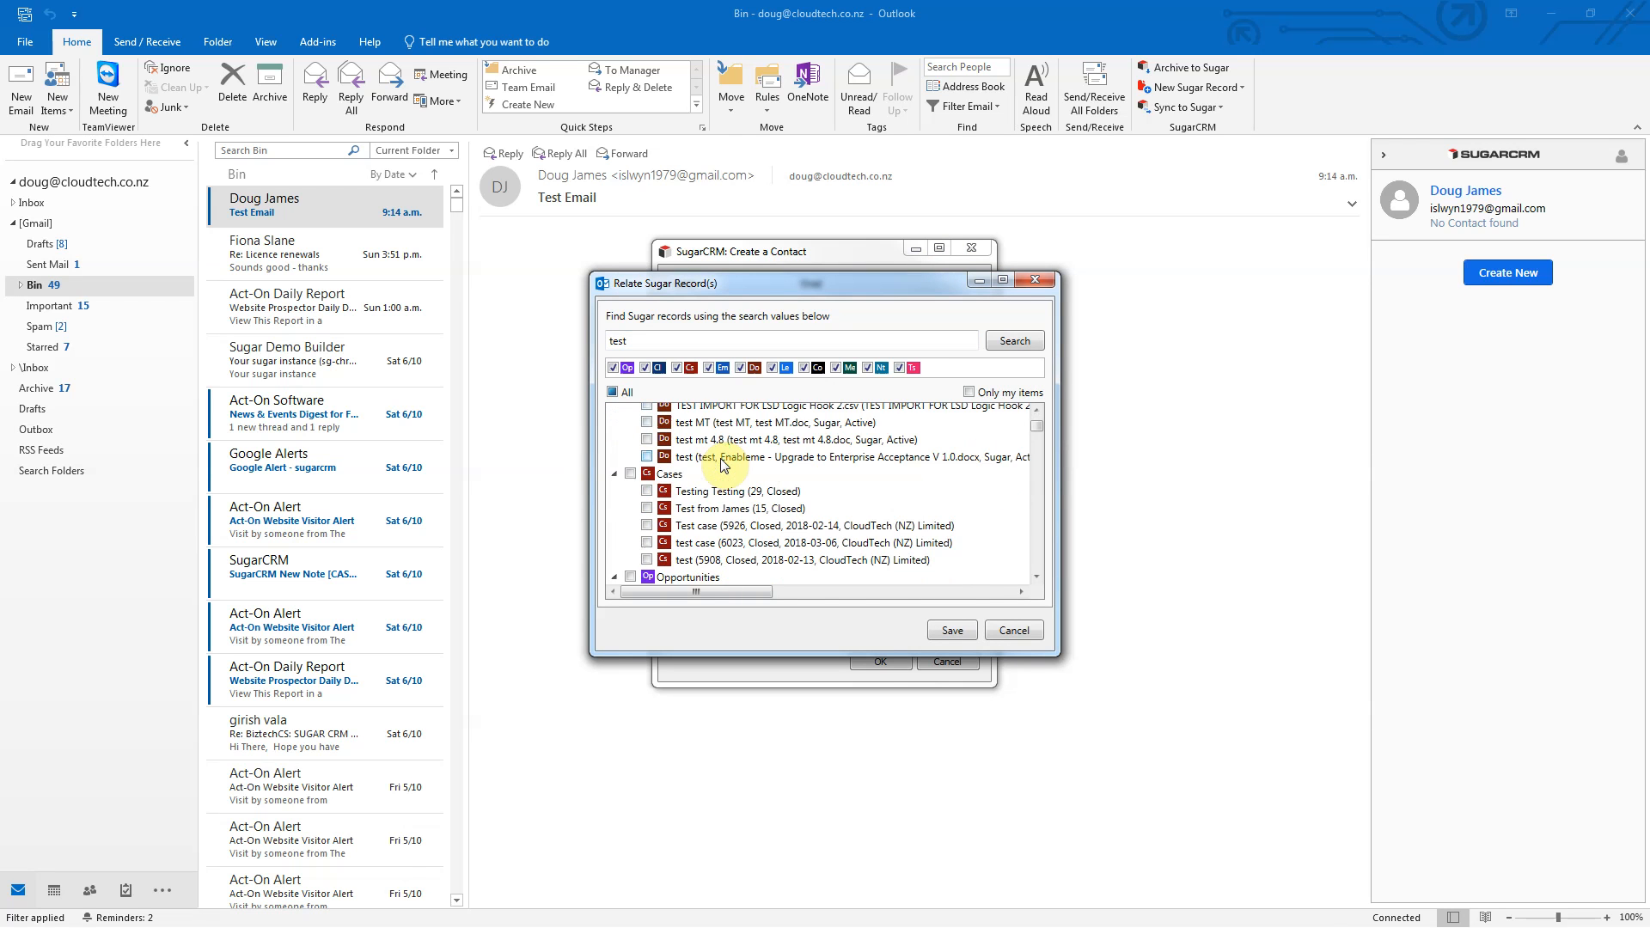
{"action": "scroll", "coordinate": [725, 464], "scroll_direction": "down", "scroll_amount": 2}
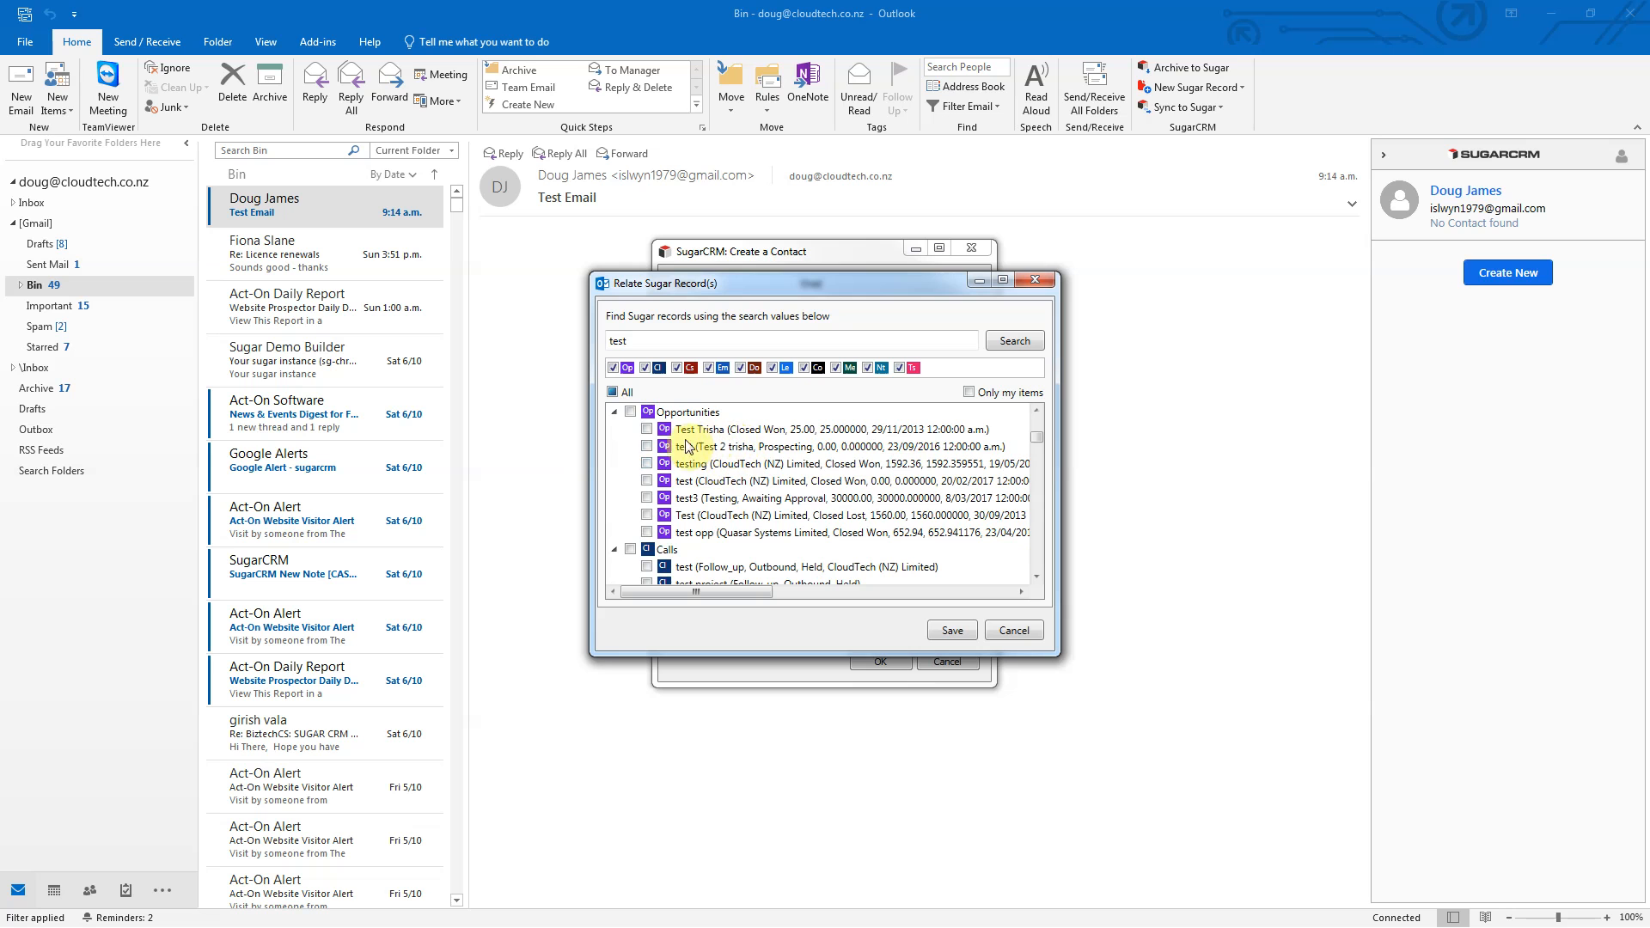
{"action": "left_click", "coordinate": [648, 515]}
{"action": "left_click", "coordinate": [944, 633]}
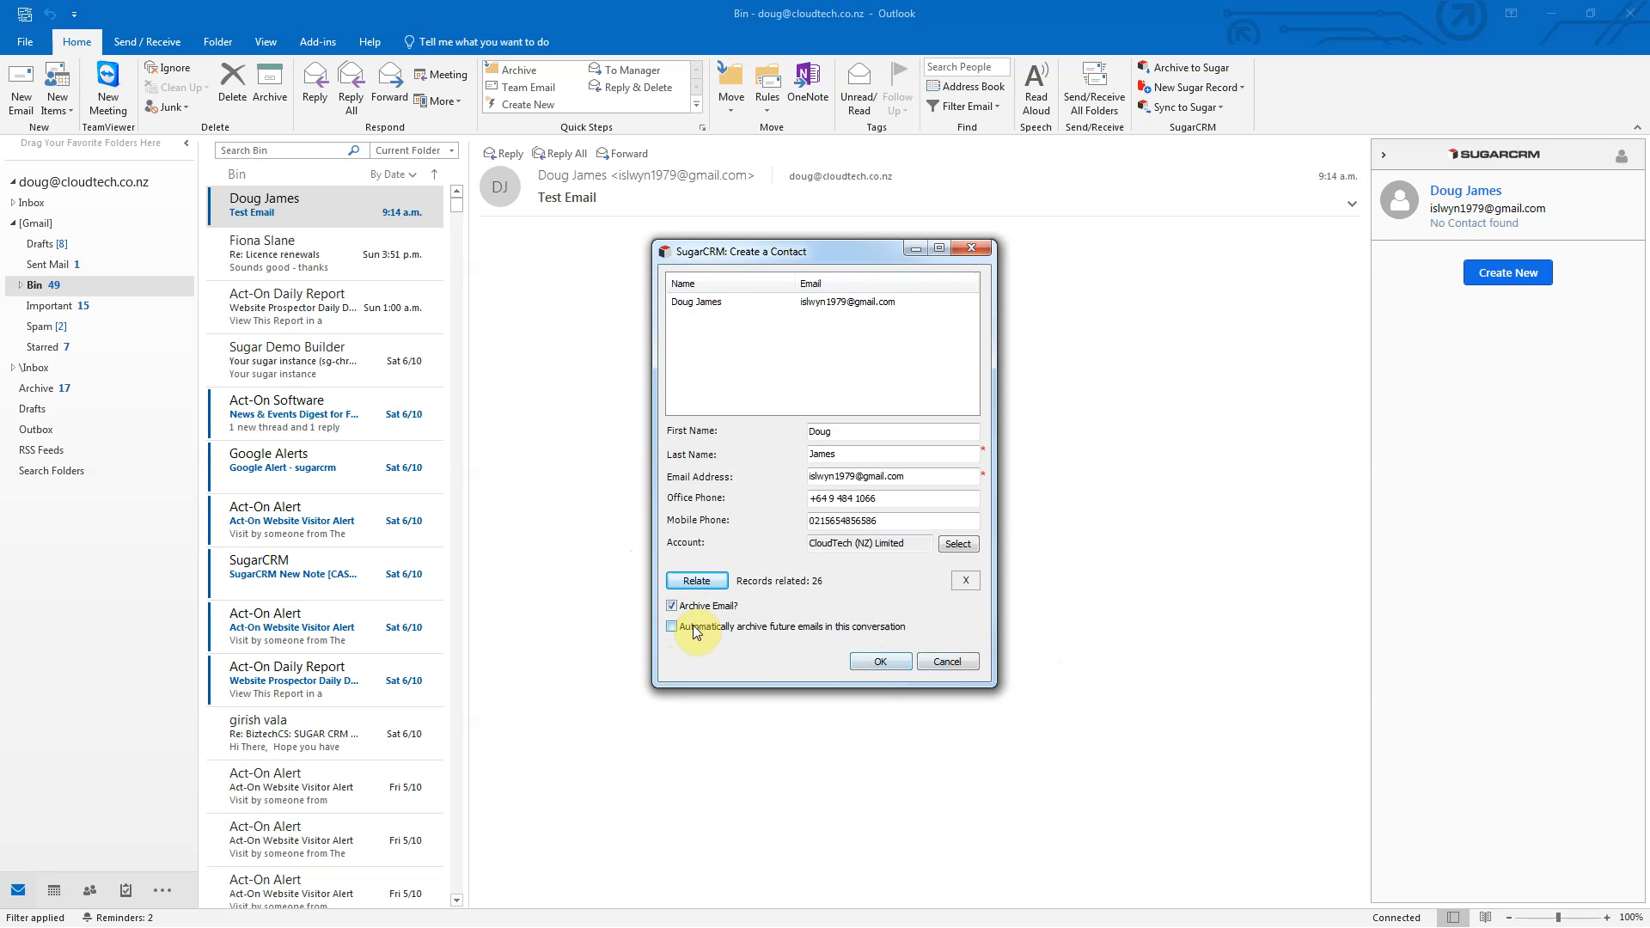
Step: Change the contact's email archiving option and submit it, bringing up a duplicate check of two contacts
{"action": "left_click", "coordinate": [671, 606]}
{"action": "left_click", "coordinate": [884, 665]}
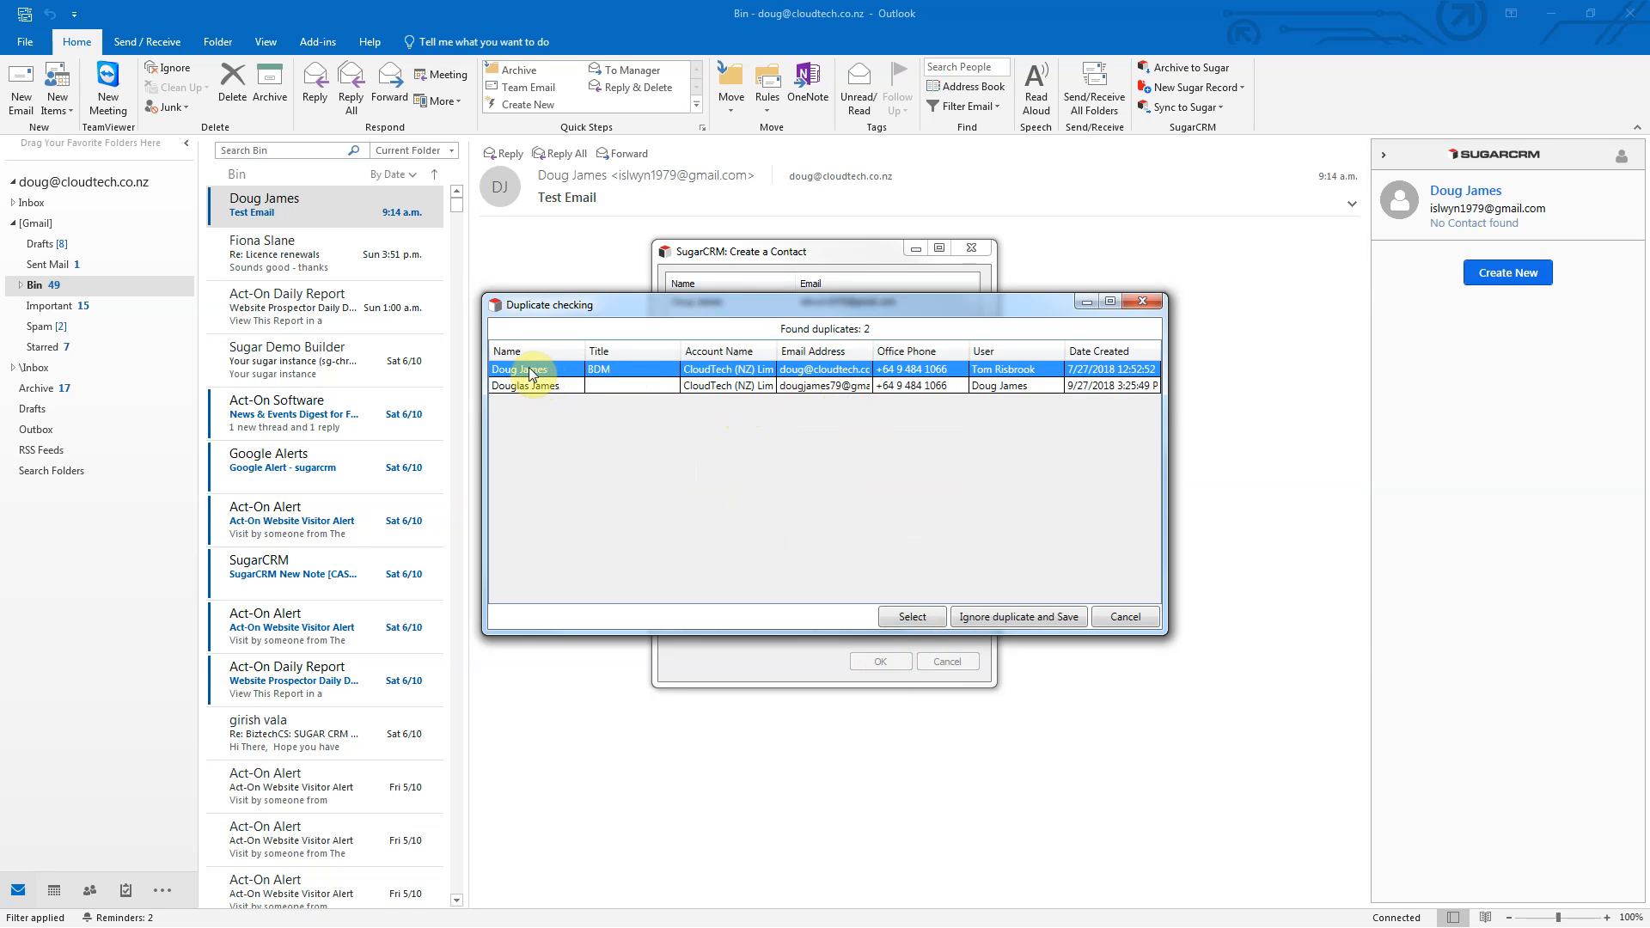
Step: Save the contact ignoring duplicates, then collapse the sidebar's Opportunities and Emails sections
{"action": "left_click", "coordinate": [993, 619]}
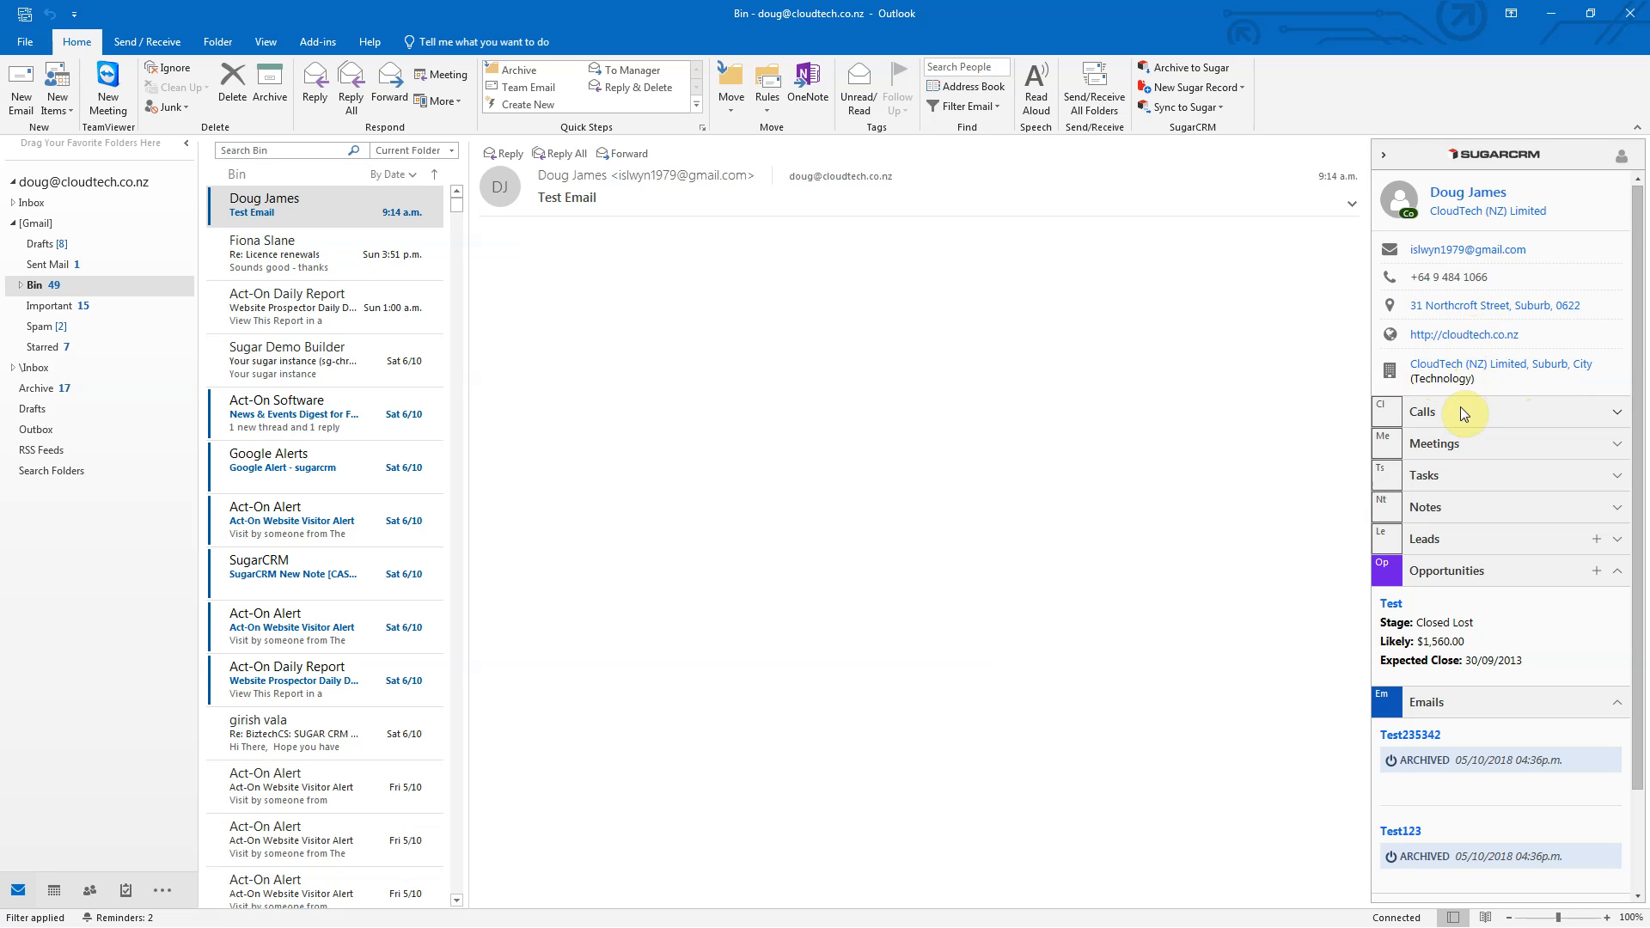
{"action": "scroll", "coordinate": [1463, 411], "scroll_direction": "down", "scroll_amount": 2}
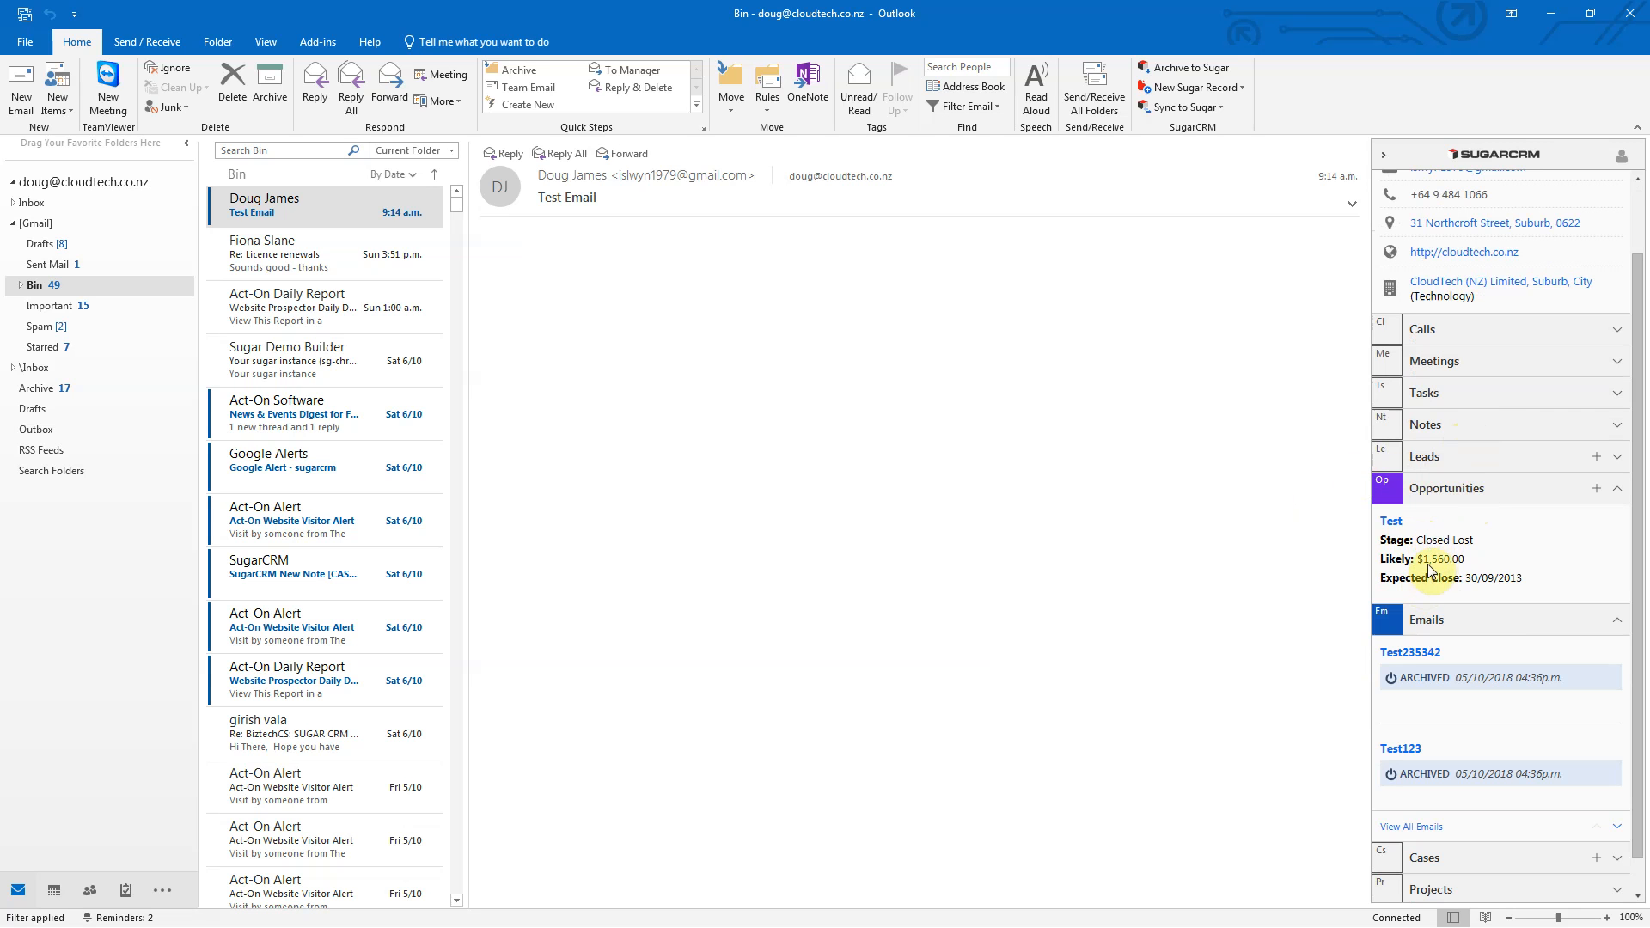
{"action": "left_click", "coordinate": [1451, 492]}
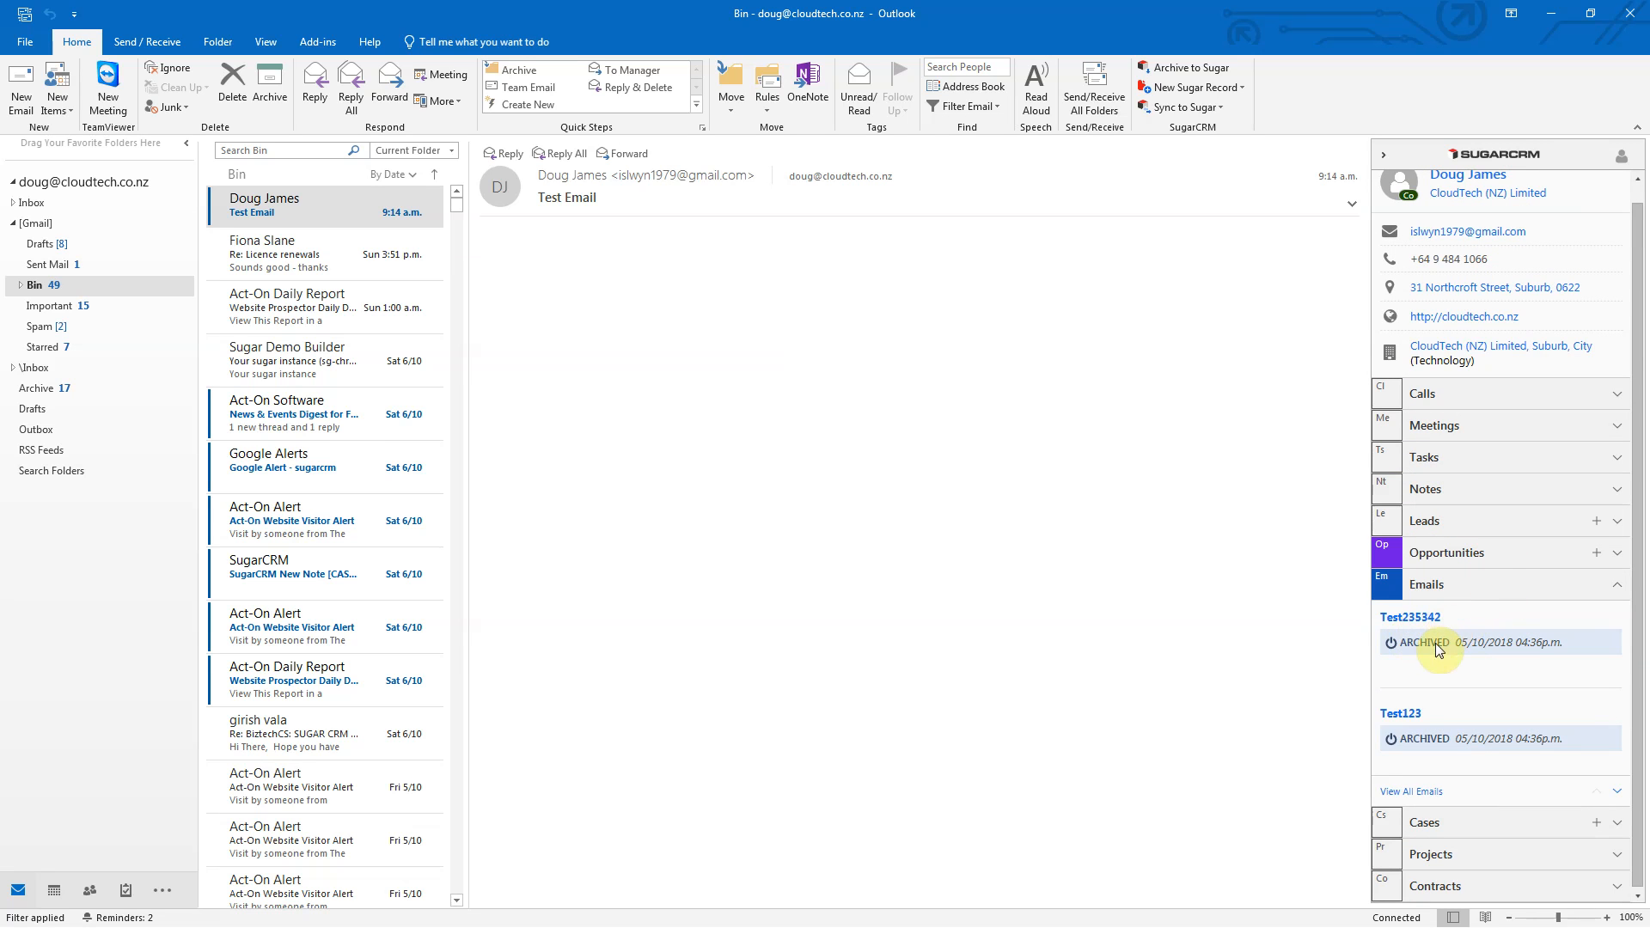
{"action": "left_click", "coordinate": [1468, 581]}
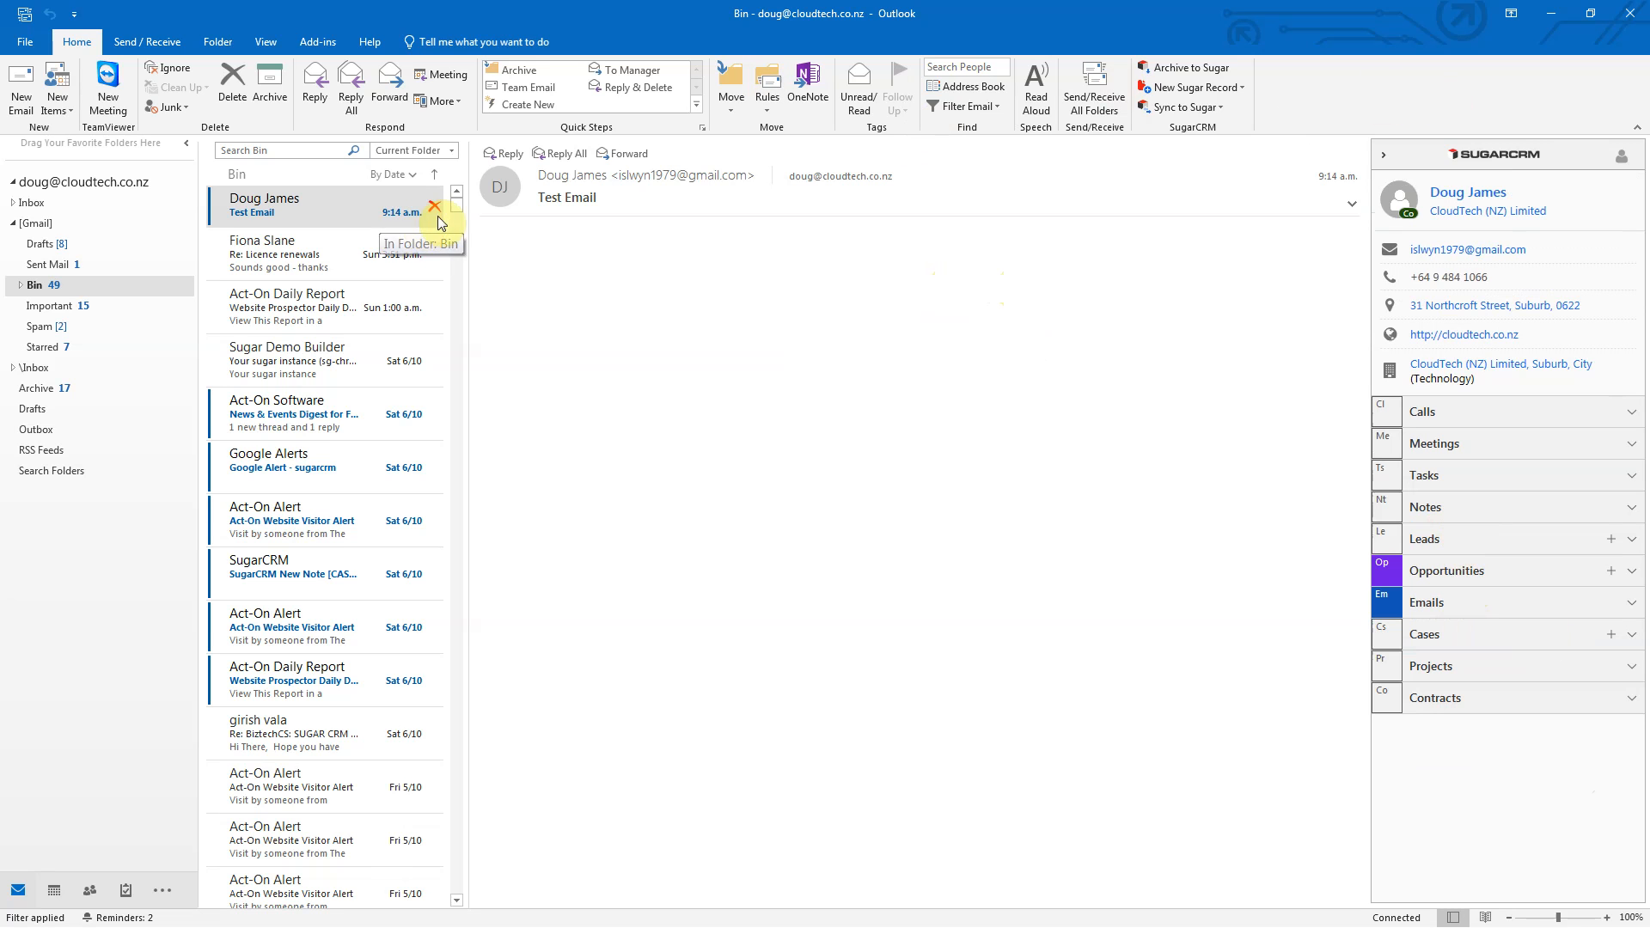
{"action": "mouse_move", "coordinate": [483, 195]}
Step: Review the SugarCRM plug-in's general and Mail settings, with auto-archive on, and close them
{"action": "left_click", "coordinate": [319, 43]}
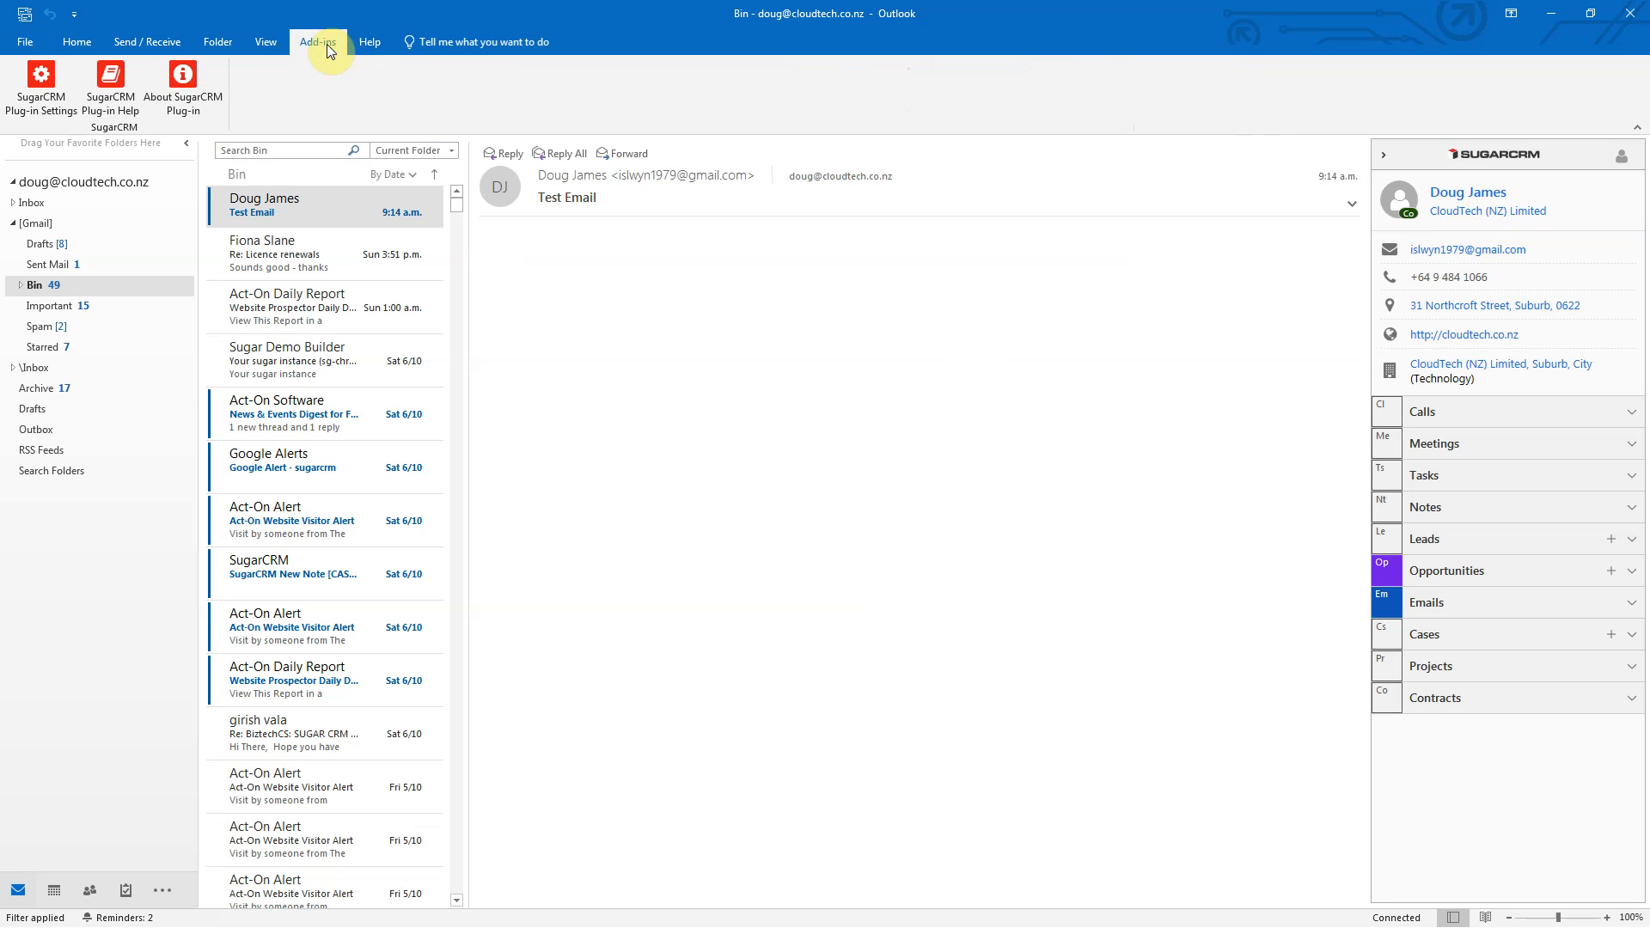
{"action": "left_click", "coordinate": [56, 109]}
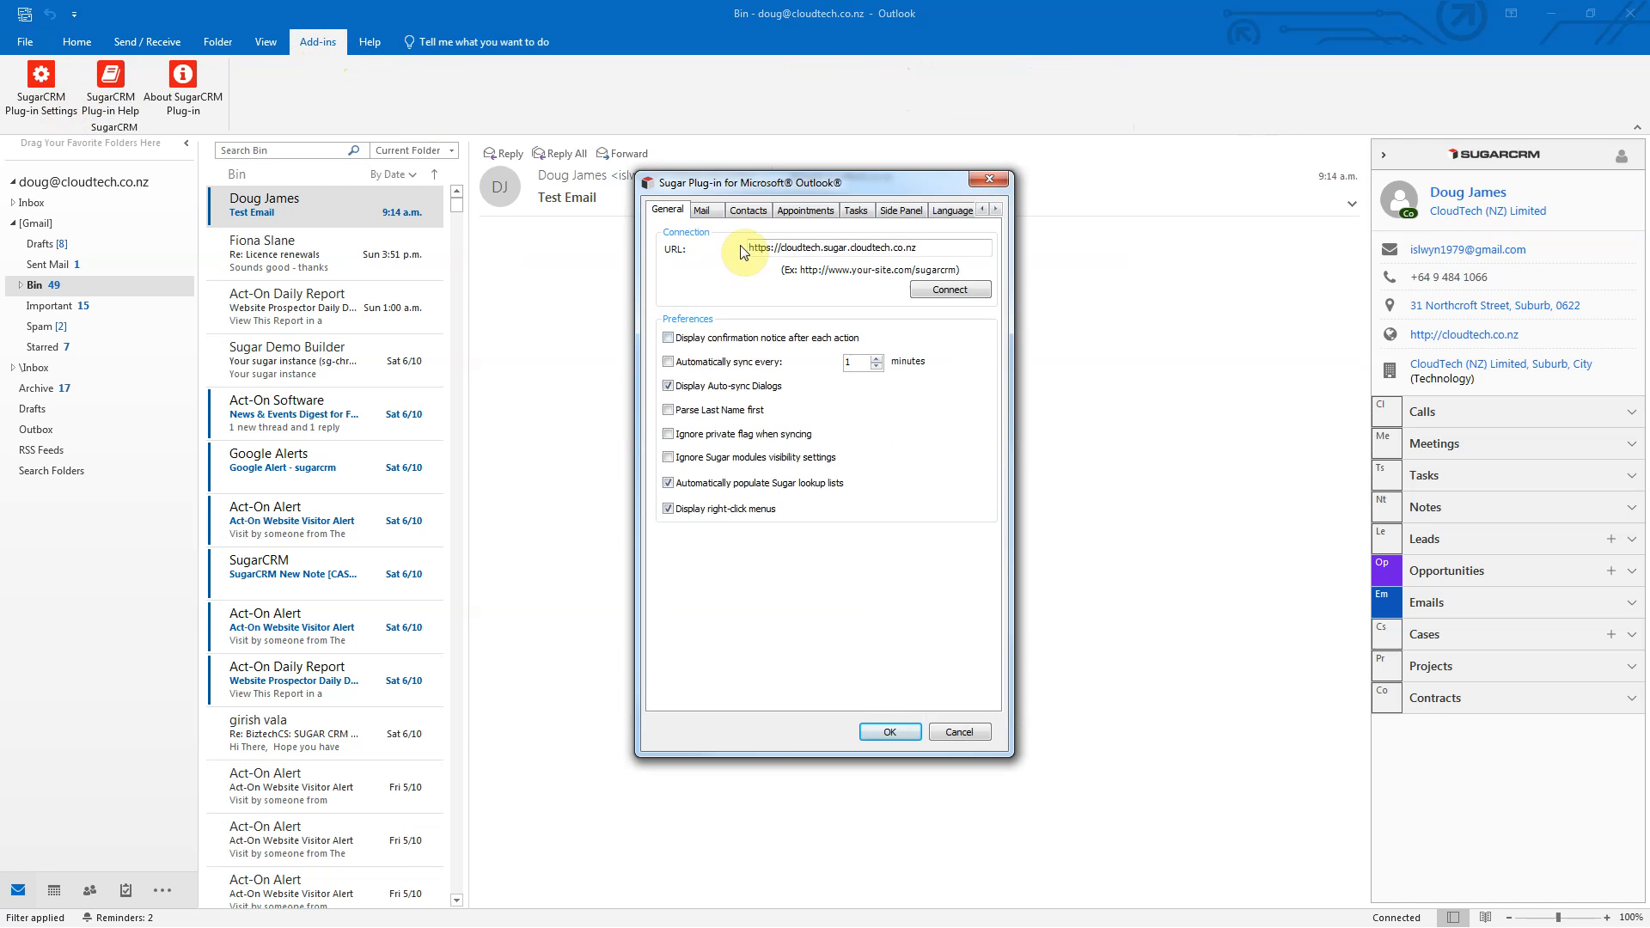
{"action": "left_click", "coordinate": [701, 210]}
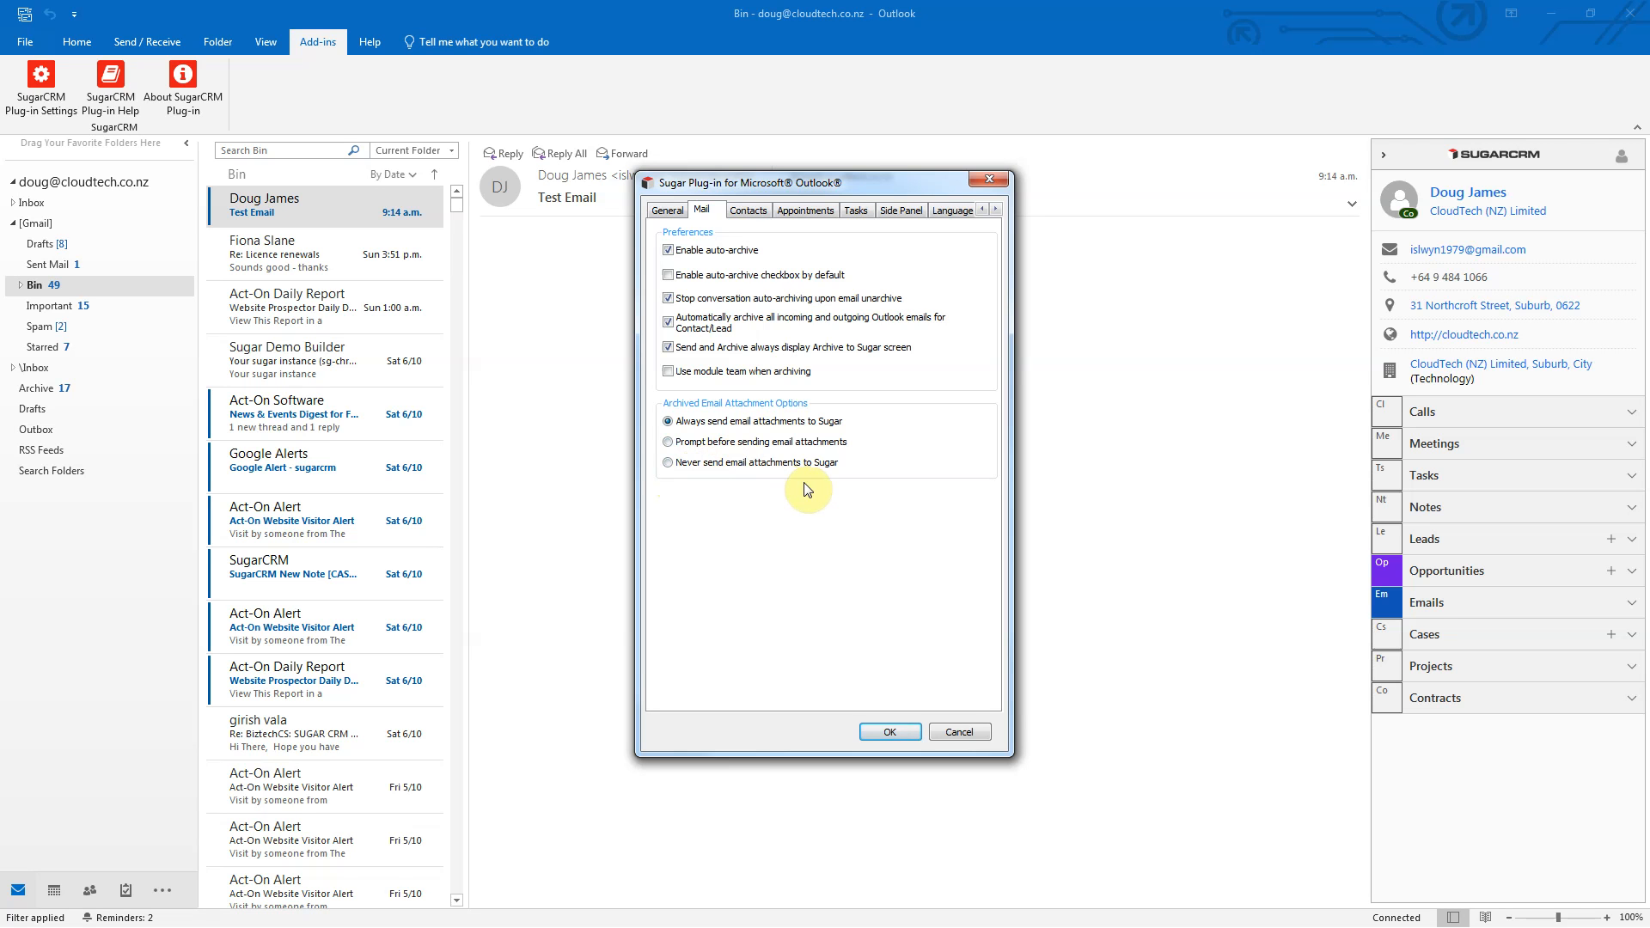
{"action": "left_click", "coordinate": [889, 732]}
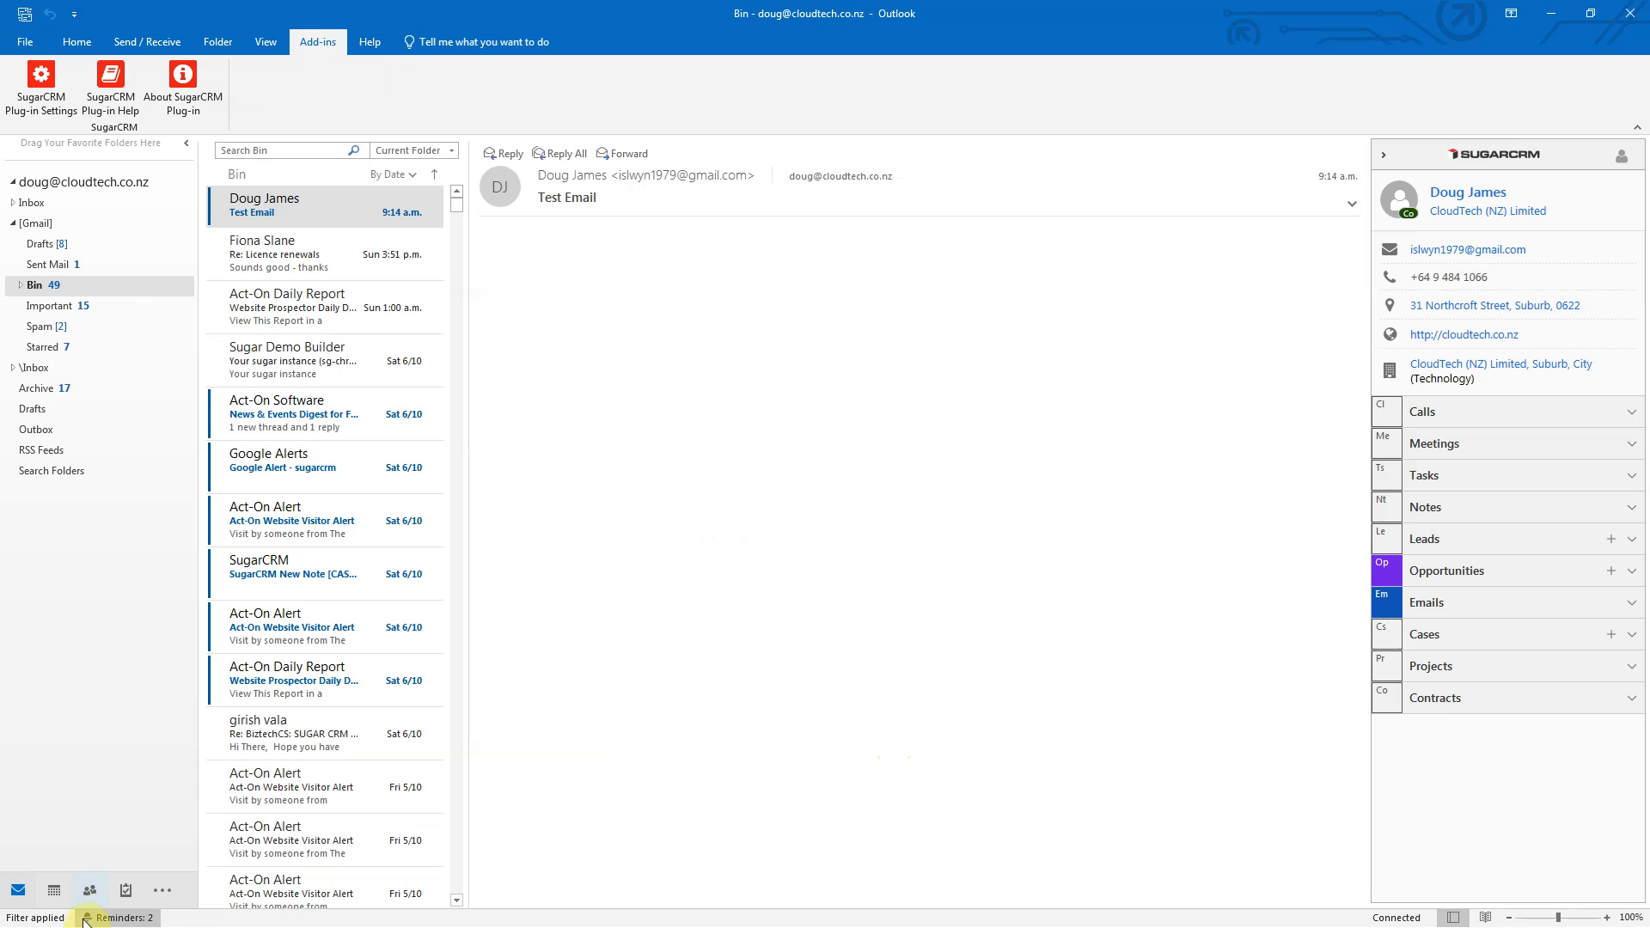
Step: Switch to the October 2018 month calendar and peek at an appointment
{"action": "left_click", "coordinate": [67, 894]}
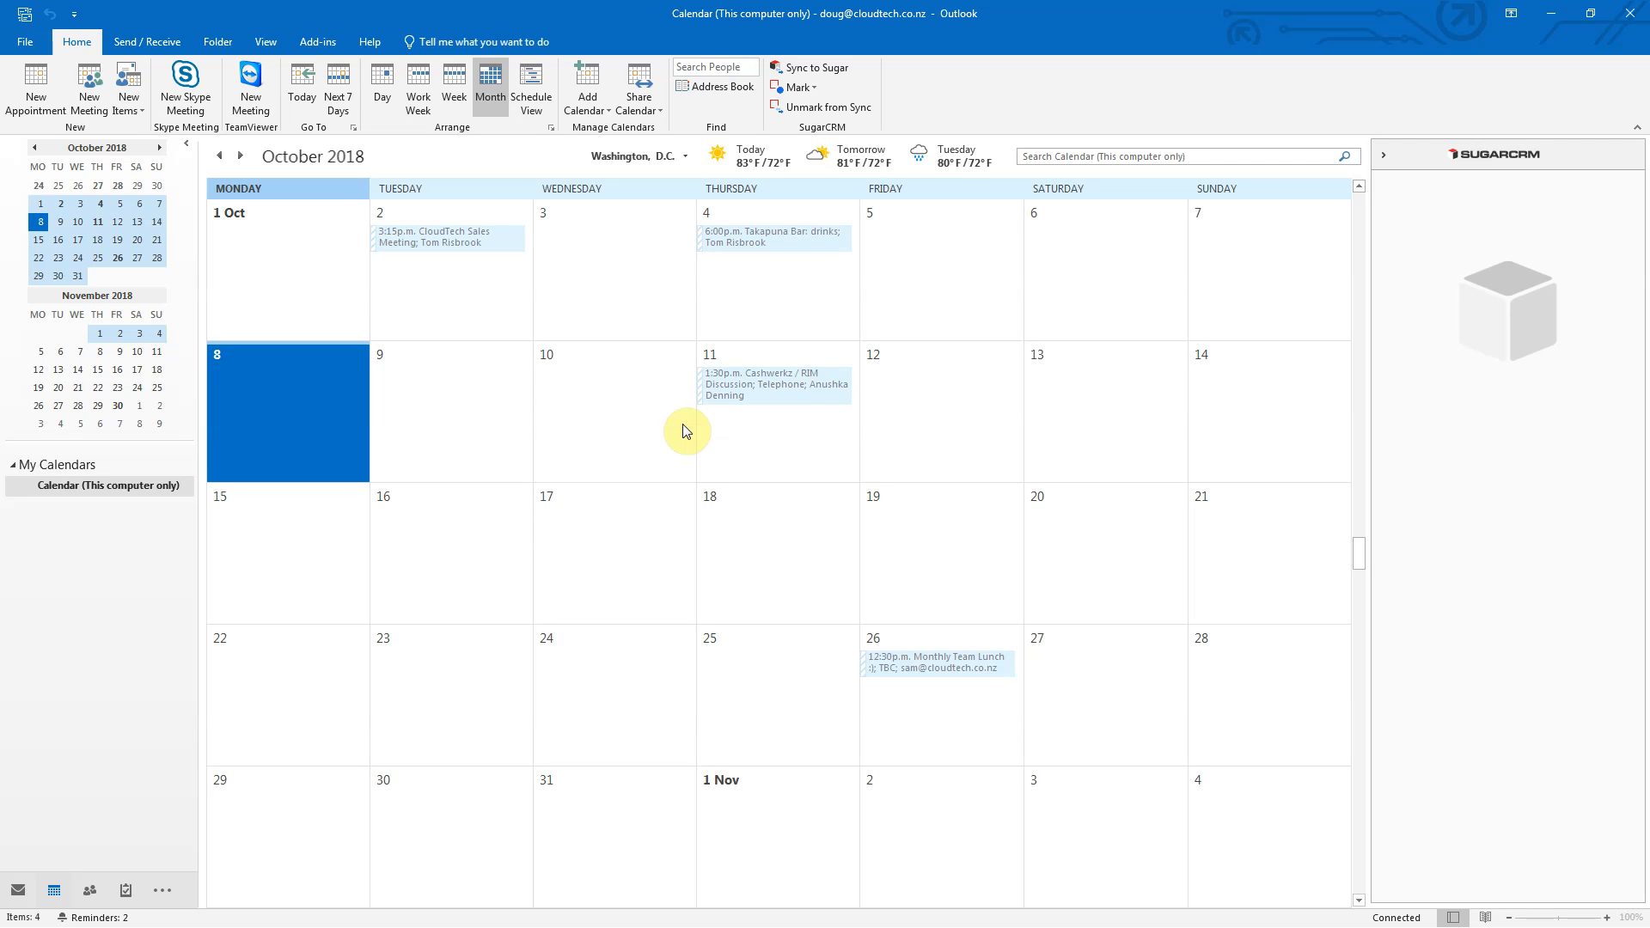
{"action": "mouse_move", "coordinate": [701, 397]}
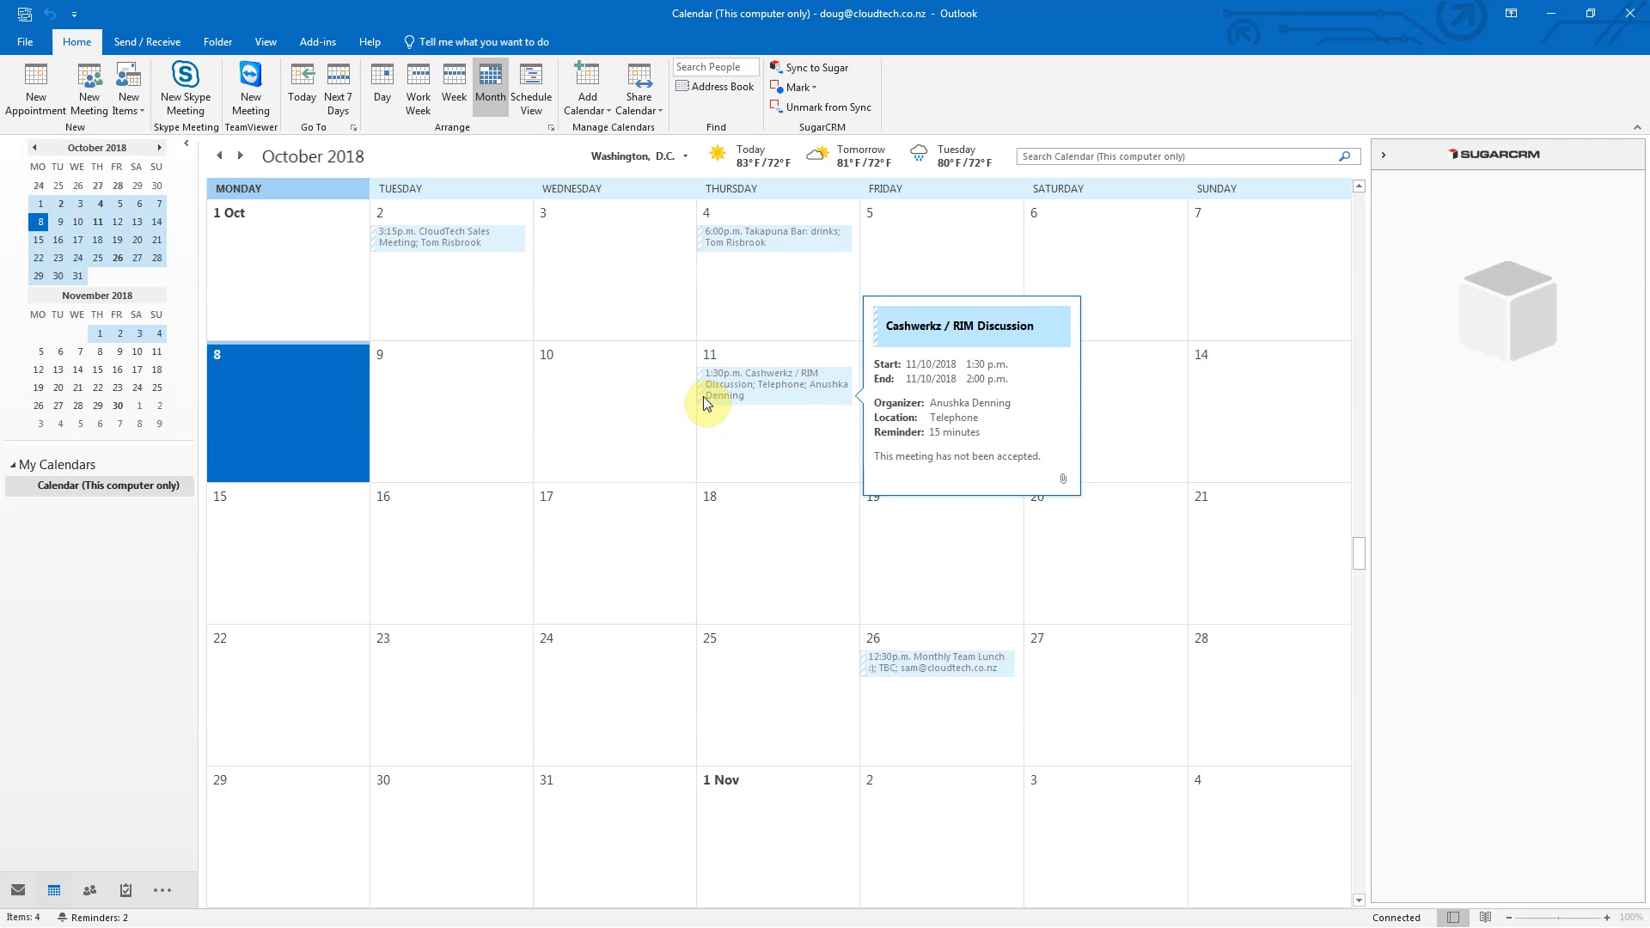